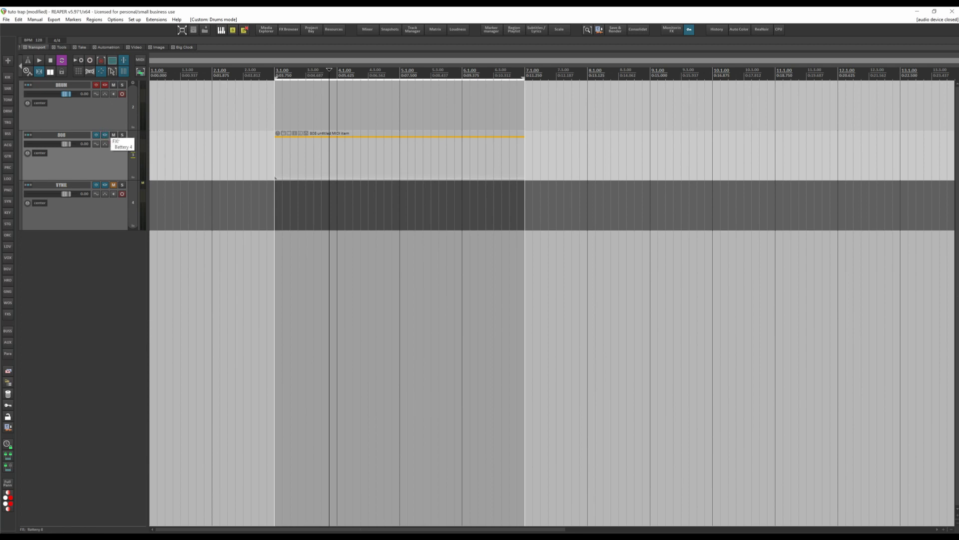
- Open Battery 4 on the 808 track, audition its clap, kick and closed hi-hat cells, and close the plugin
left_click(105, 135)
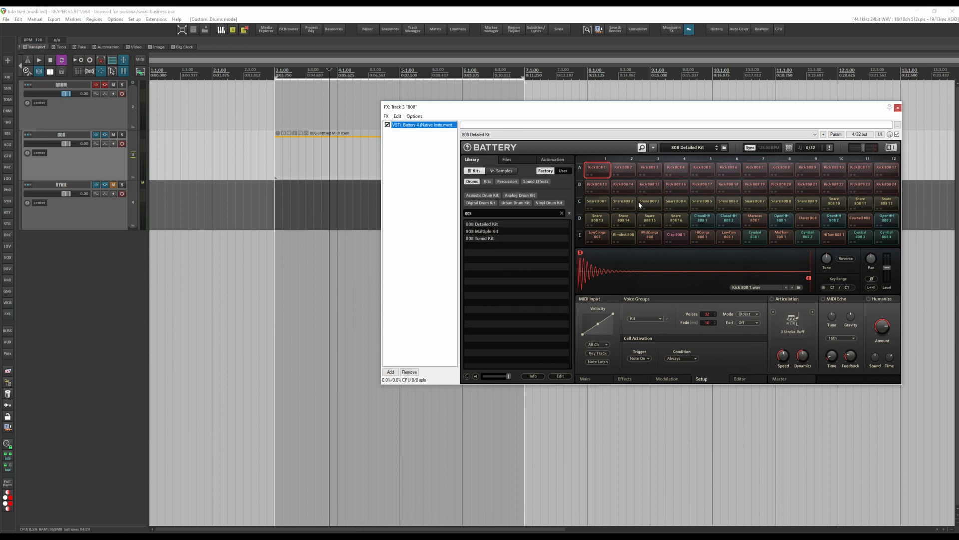
left_click(676, 235)
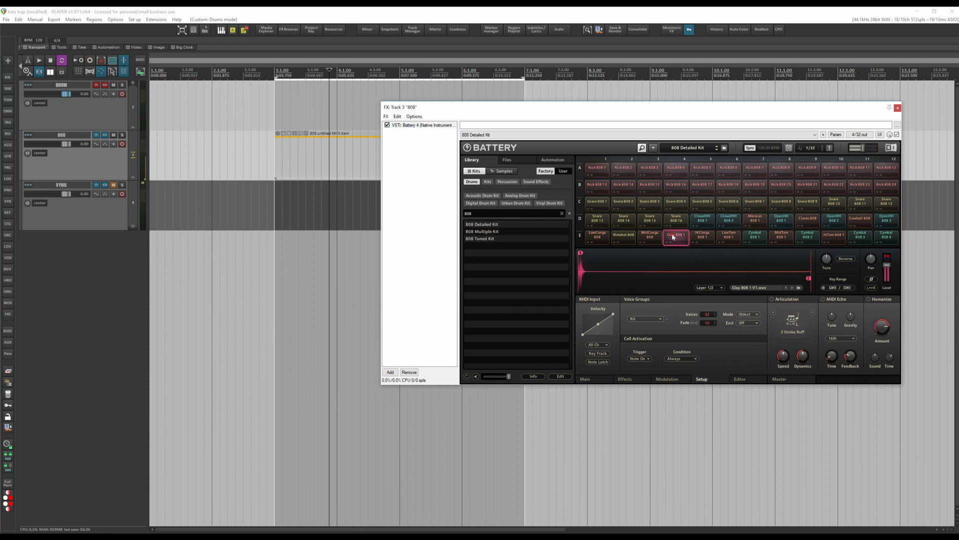
left_click(732, 185)
left_click(728, 218)
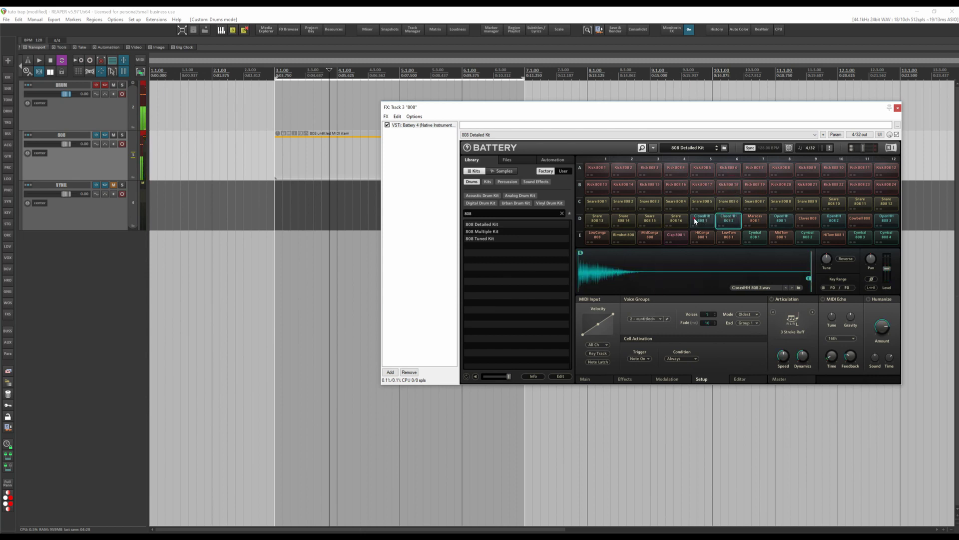
left_click(703, 218)
key("Escape")
- Open the 808 track's MIDI item in the MIDI editor and enlarge the named drum rows
double_click(325, 145)
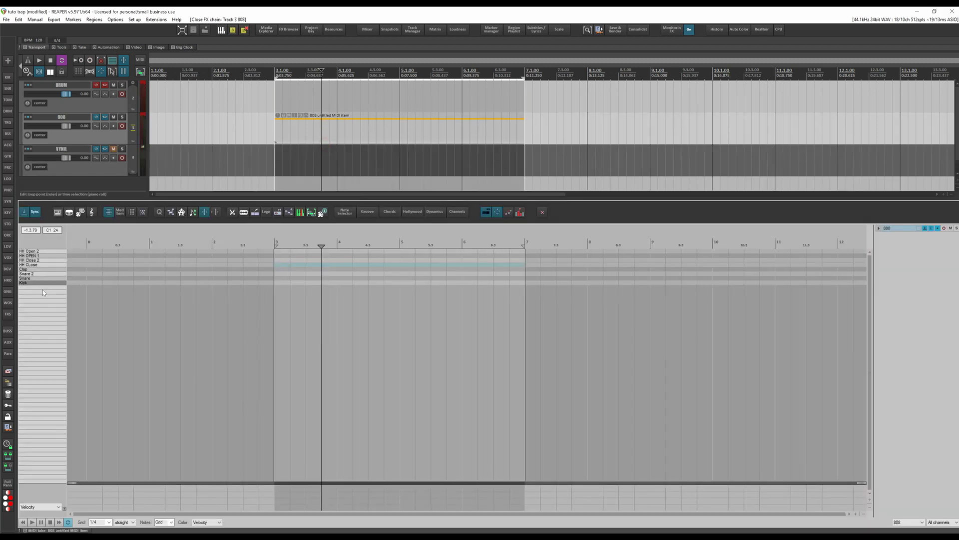
scroll(45, 273, "up", 1)
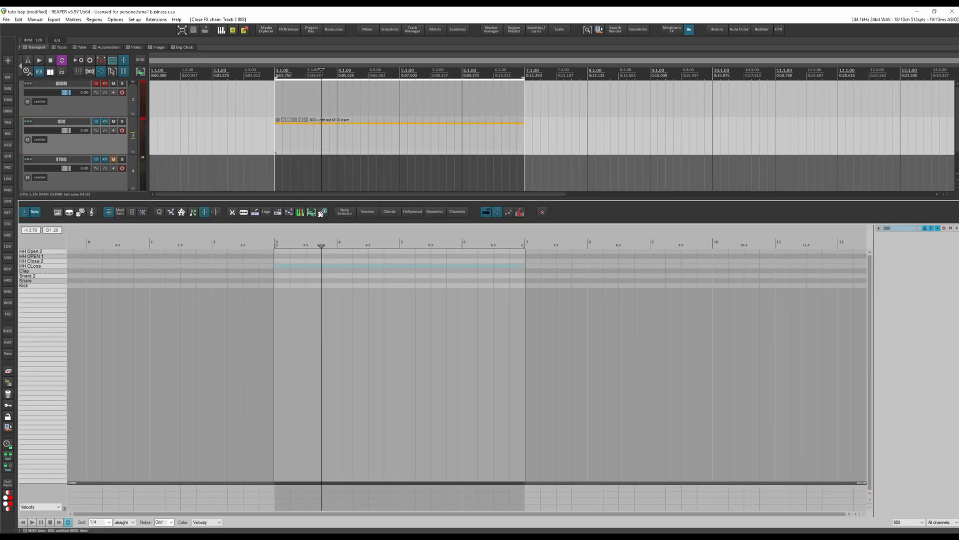
scroll(54, 274, "up", 1)
scroll(54, 274, "up", 4)
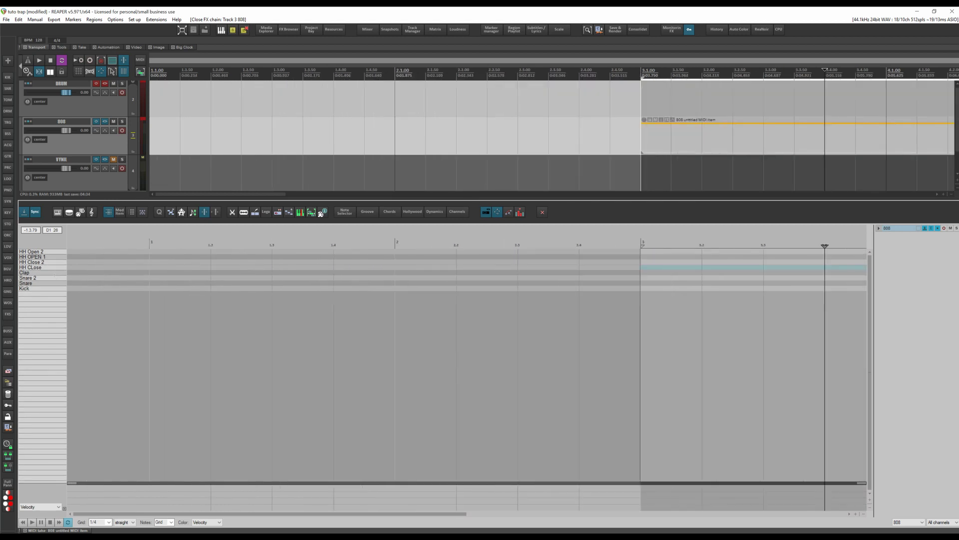
scroll(54, 275, "up", 1)
scroll(53, 273, "up", 2)
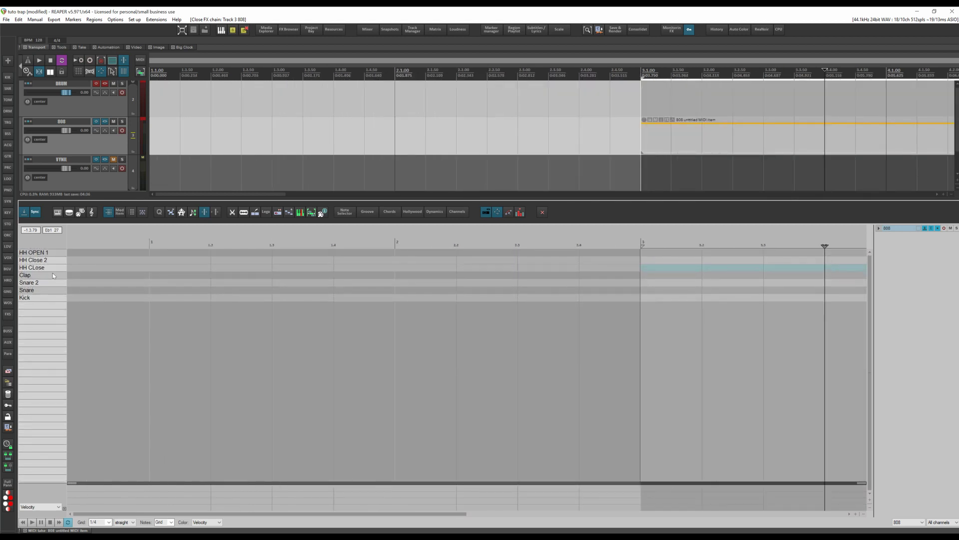
scroll(265, 273, "down", 4)
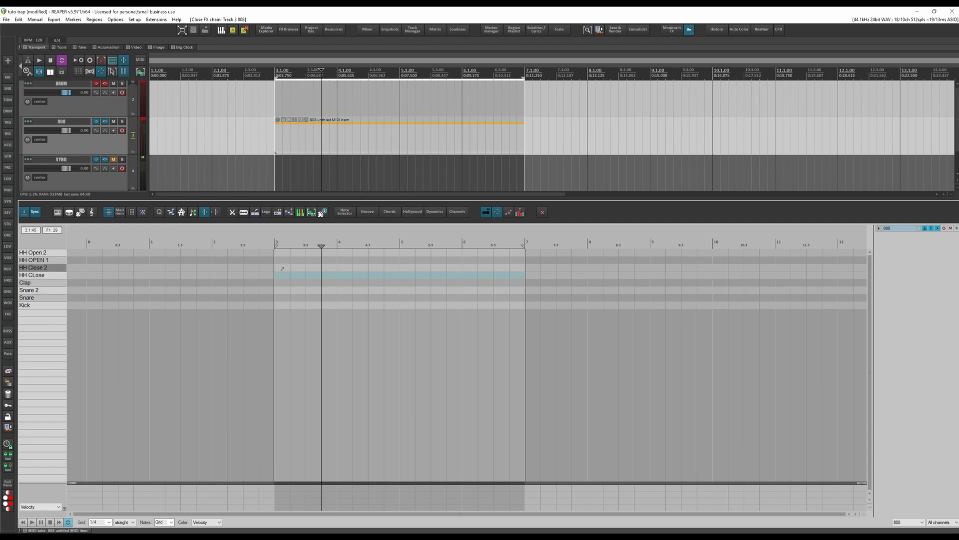
scroll(283, 271, "up", 2)
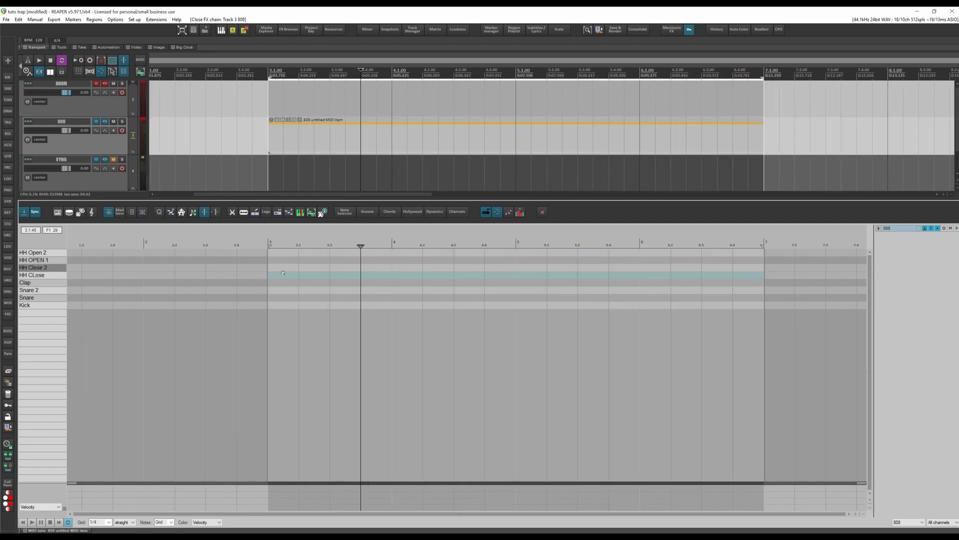
scroll(282, 272, "up", 1)
scroll(250, 276, "down", 1)
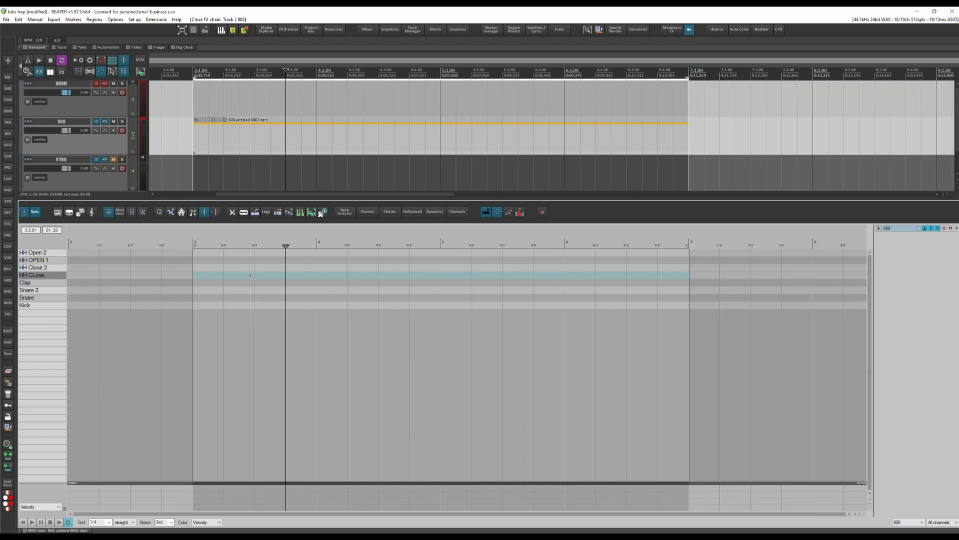
- Add HH CLose notes on every quarter-note beat from bar 3 through bar 6
left_click(202, 275)
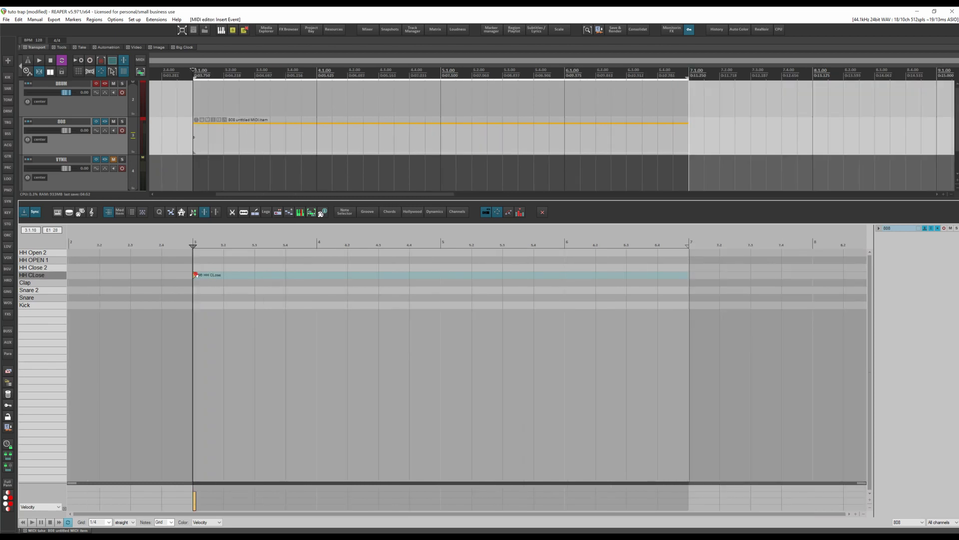
left_click(238, 275)
left_click(263, 274)
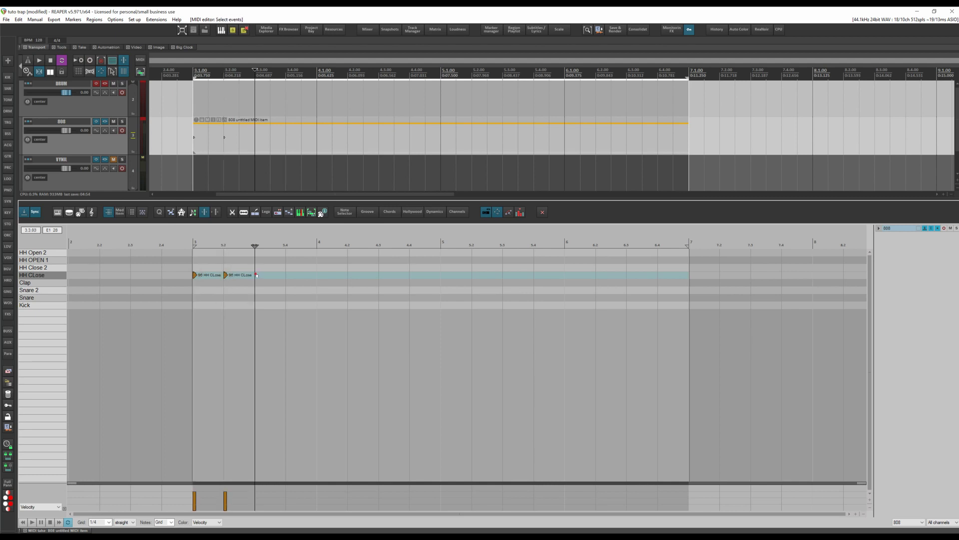
left_click(294, 275)
left_click(322, 275)
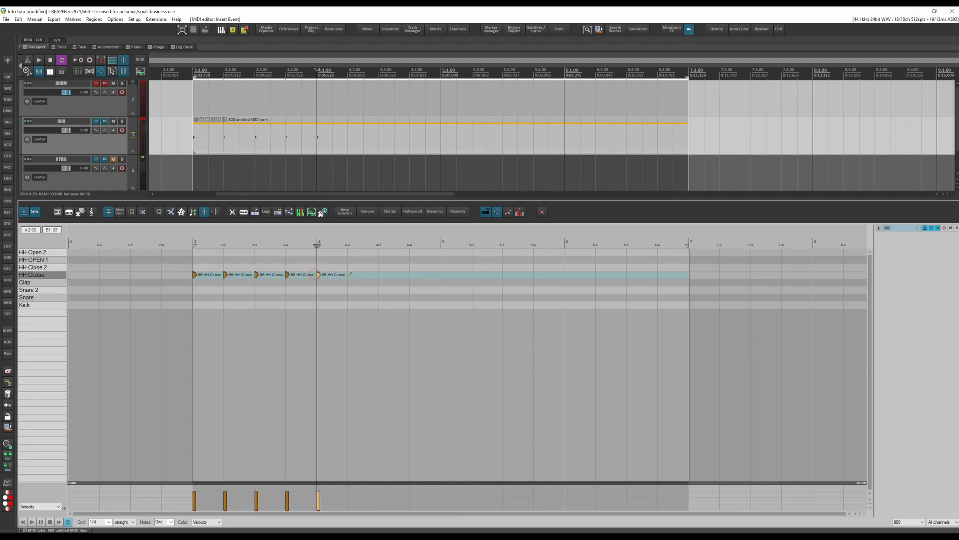
left_click(353, 274)
left_click(382, 274)
left_click(413, 274)
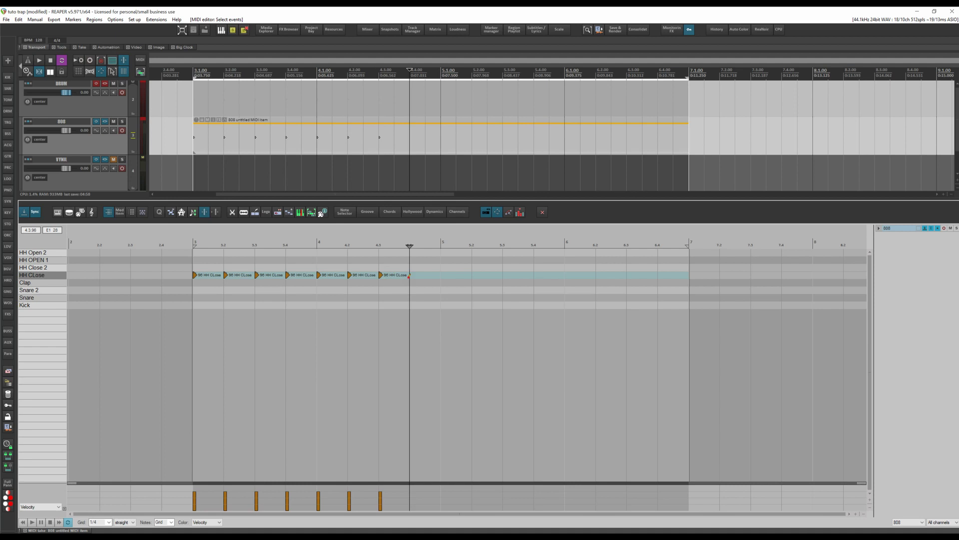
left_click(445, 275)
left_click(475, 274)
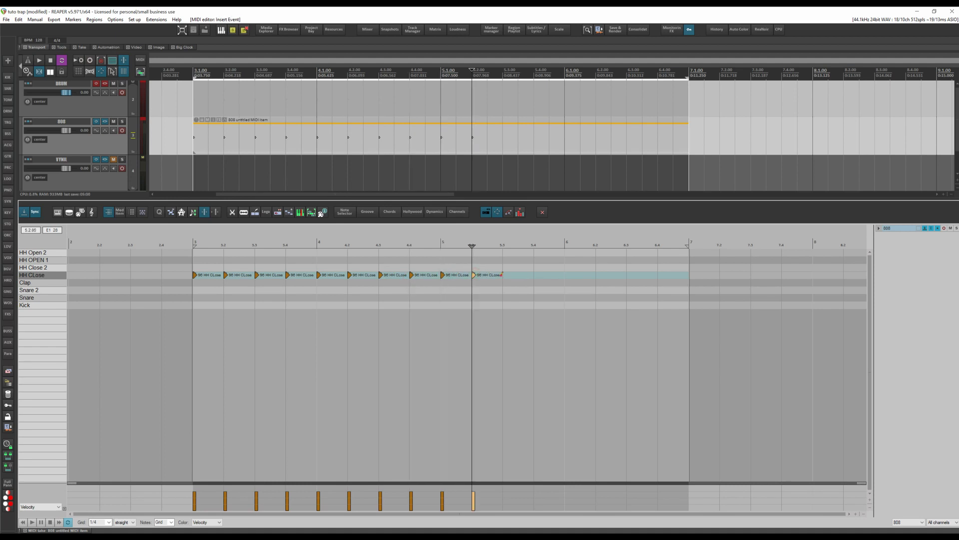
left_click(506, 274)
left_click(538, 275)
left_click(568, 275)
left_click(599, 275)
left_click(630, 274)
left_click(660, 275)
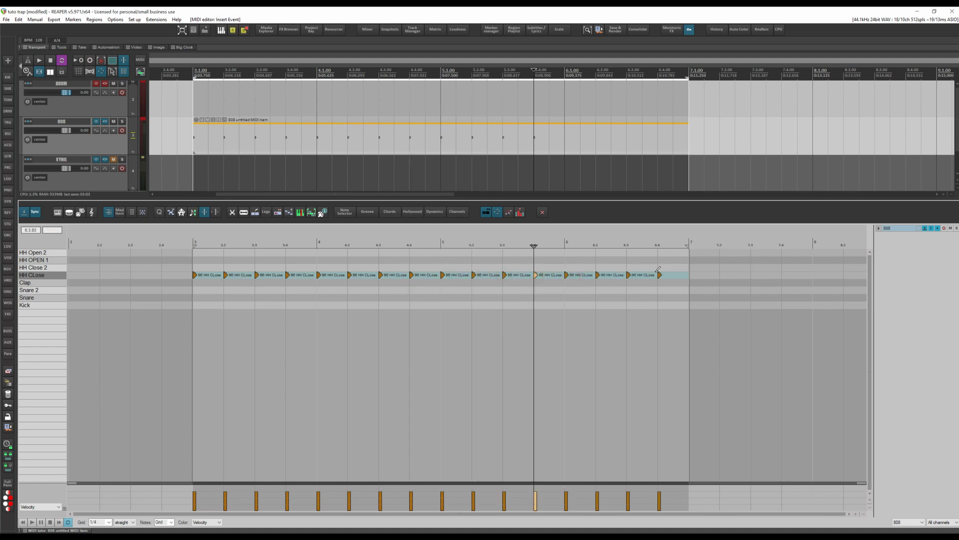
- Play back the closed hi-hat pattern from the start of bar 3
left_click(194, 244)
key("space")
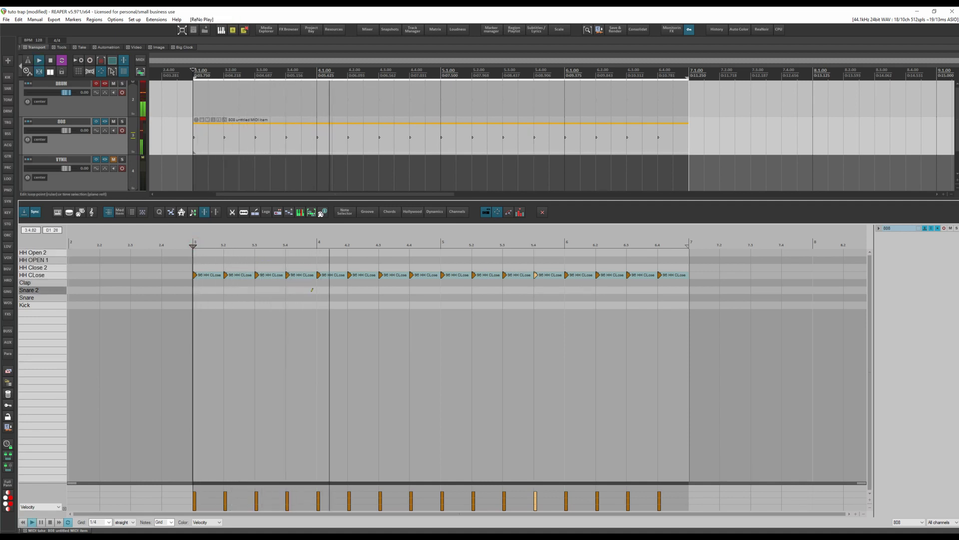
key("space")
- Add a Snare note on beat 3 of bar 3 and play the pattern from the start of that bar
scroll(254, 300, "up", 3)
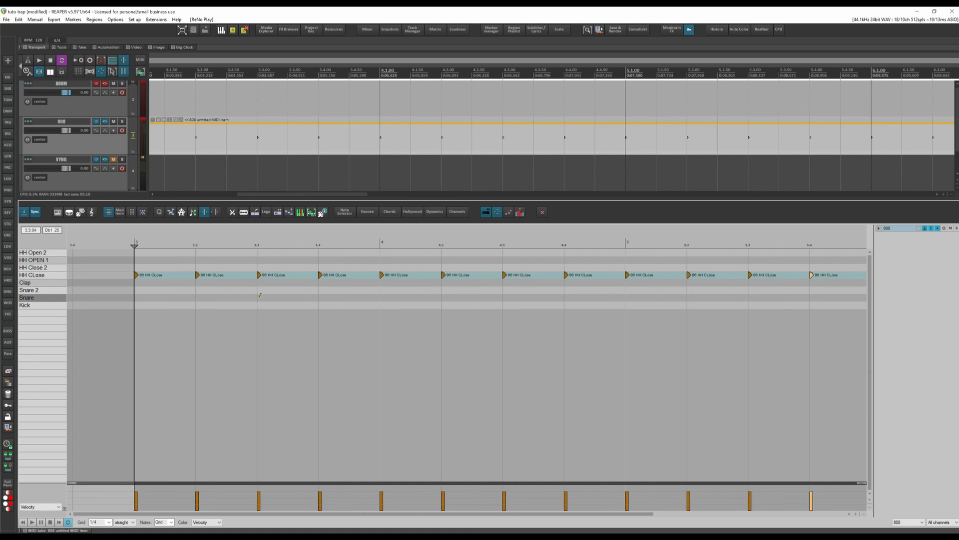
left_click(260, 295)
scroll(315, 299, "down", 2)
left_click(184, 241)
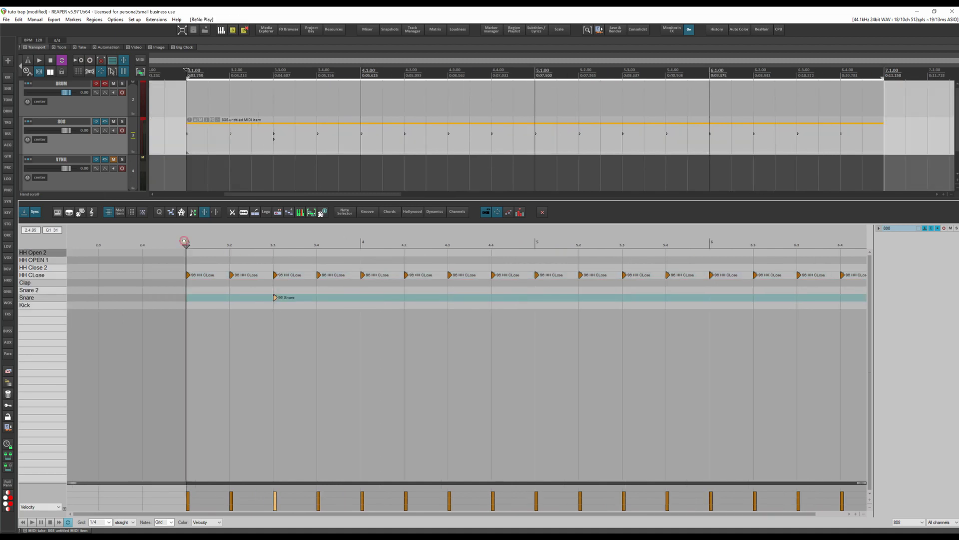
key("space")
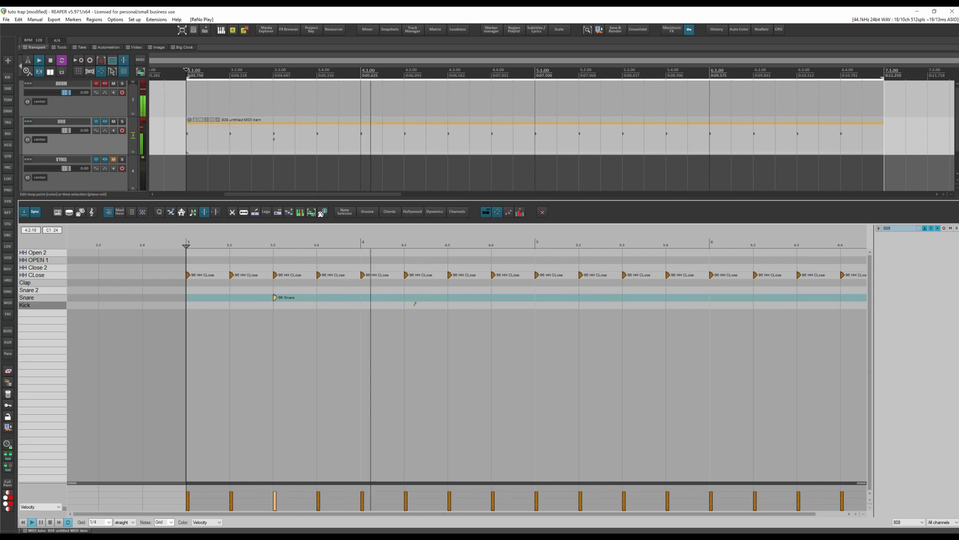
key("space")
- Add Snare notes on beat 3 of bars 4, 5 and 6
left_click(449, 298)
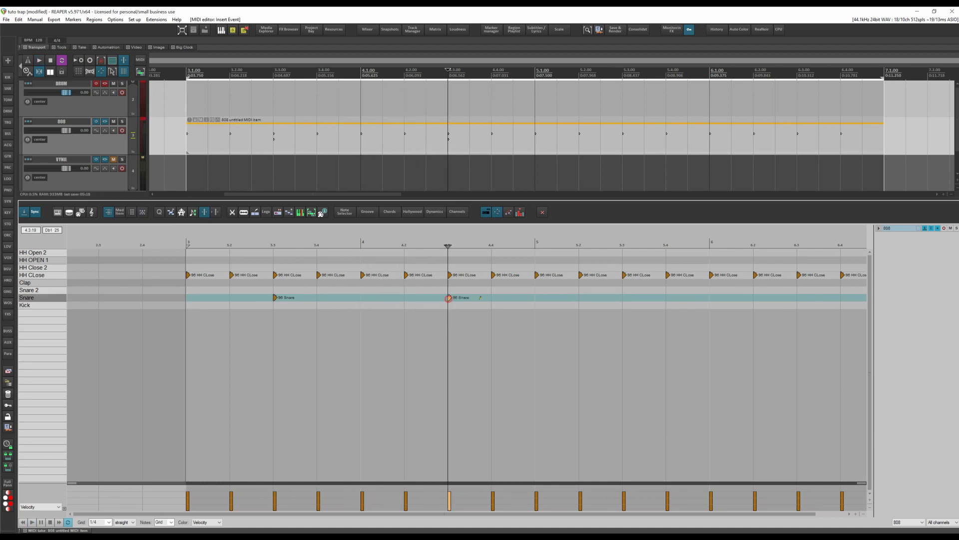
left_click(631, 296)
scroll(625, 298, "right", 3)
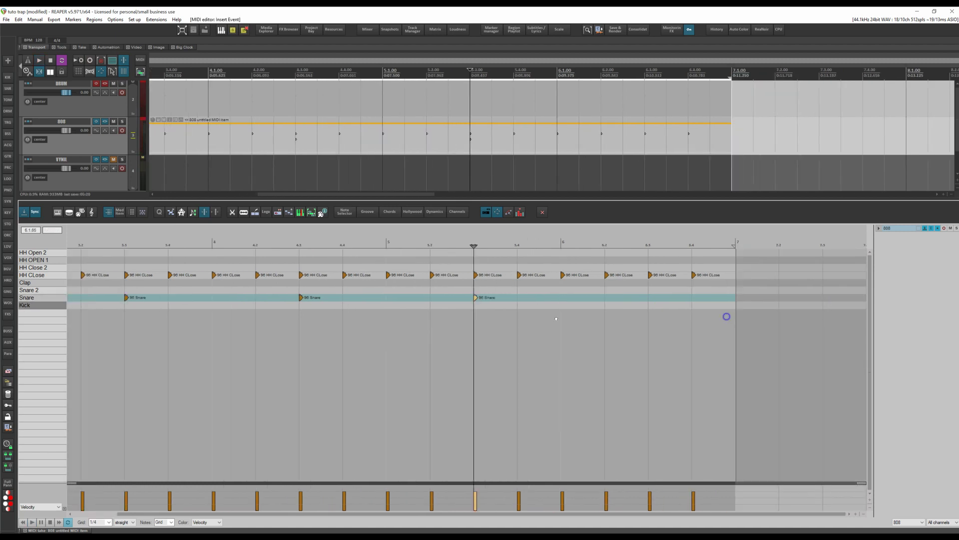
left_click(616, 297)
- Select all four Snare notes and raise their velocity to 127
scroll(351, 331, "down", 5)
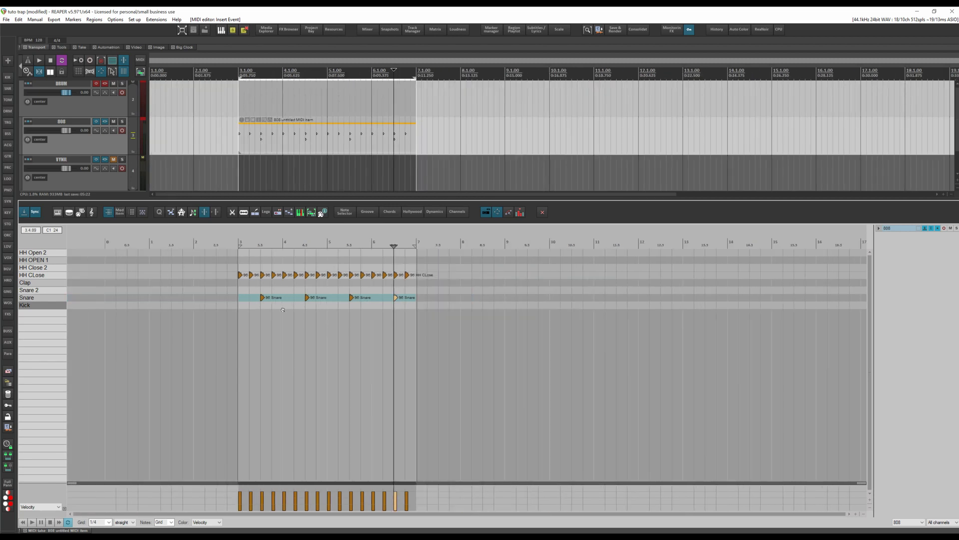
scroll(283, 310, "up", 5)
left_click_drag(220, 298, 541, 299)
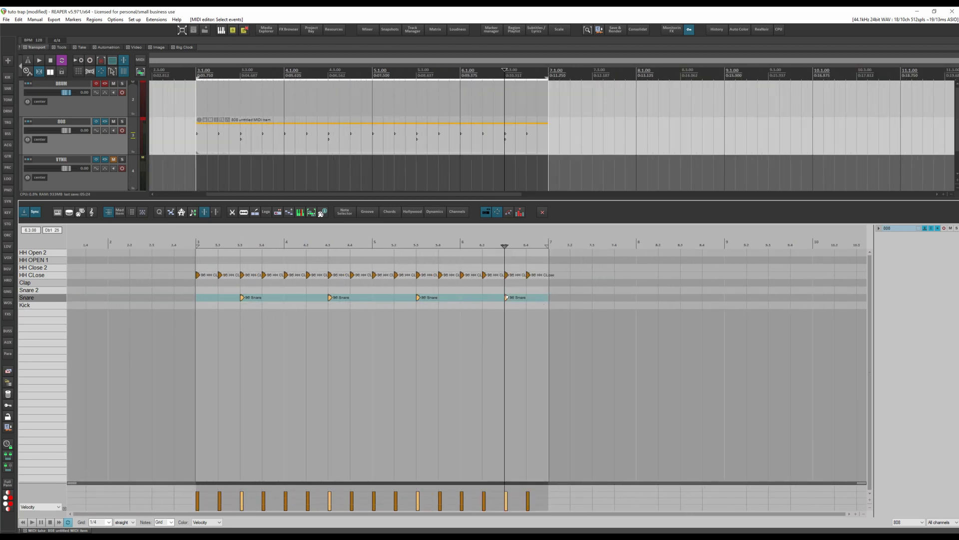
scroll(238, 299, "up", 3)
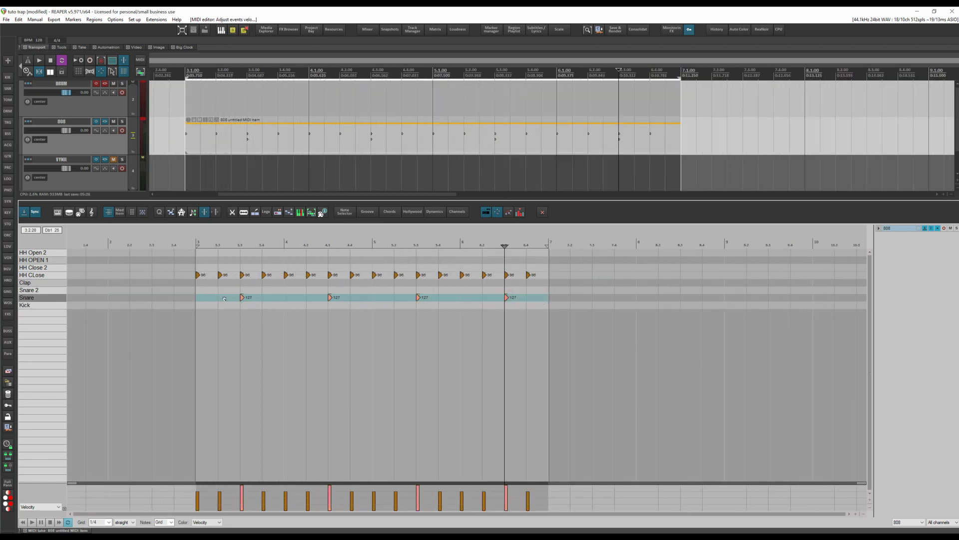
scroll(237, 299, "down", 3)
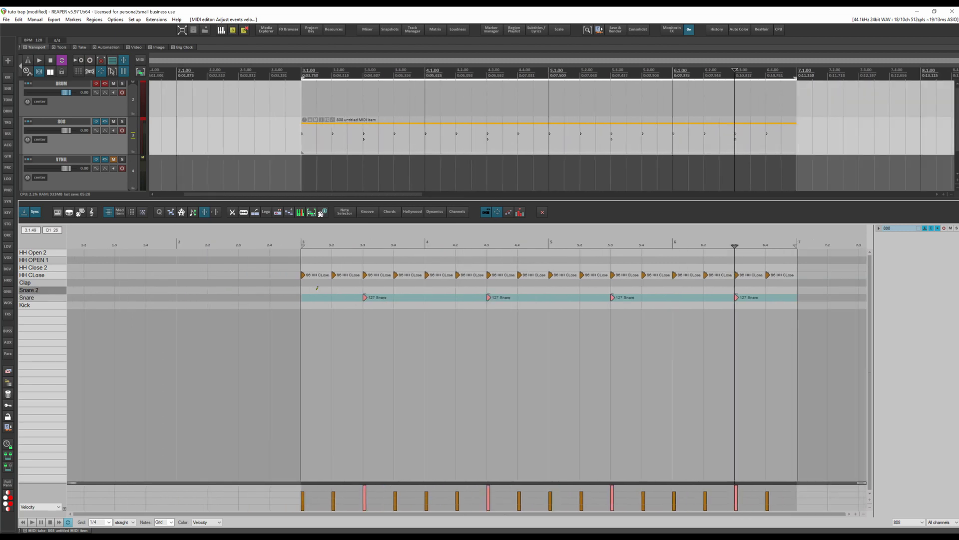
- Set the MIDI grid to 1/8, add bar 3 Kick notes on beat 1 and halfway between beats 2 and 3, and preview them
left_click(309, 245)
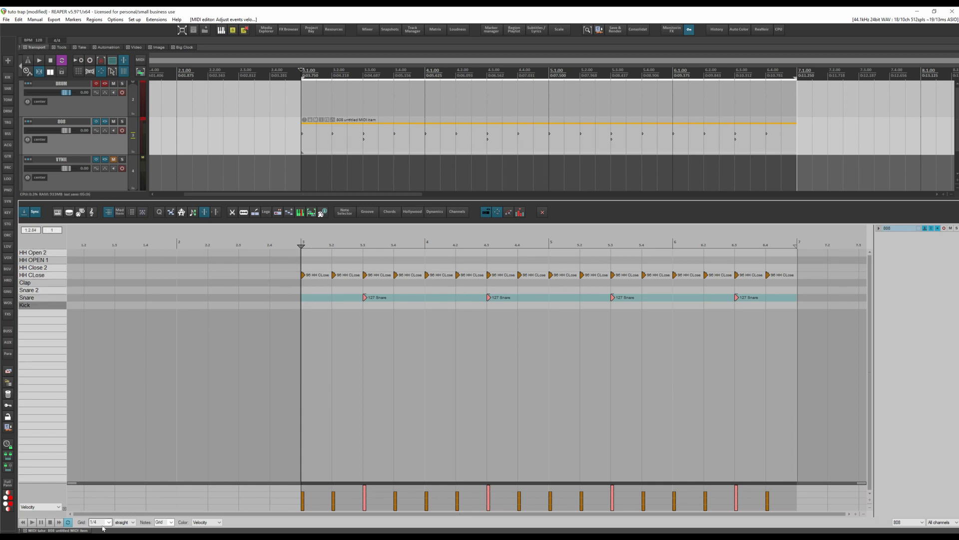
scroll(103, 522, "down", 1)
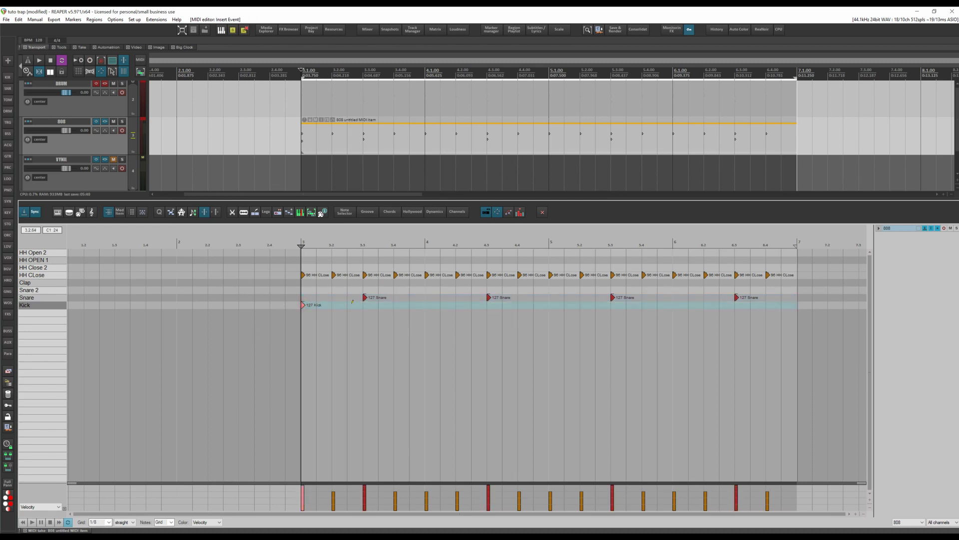
left_click(352, 302)
key("space")
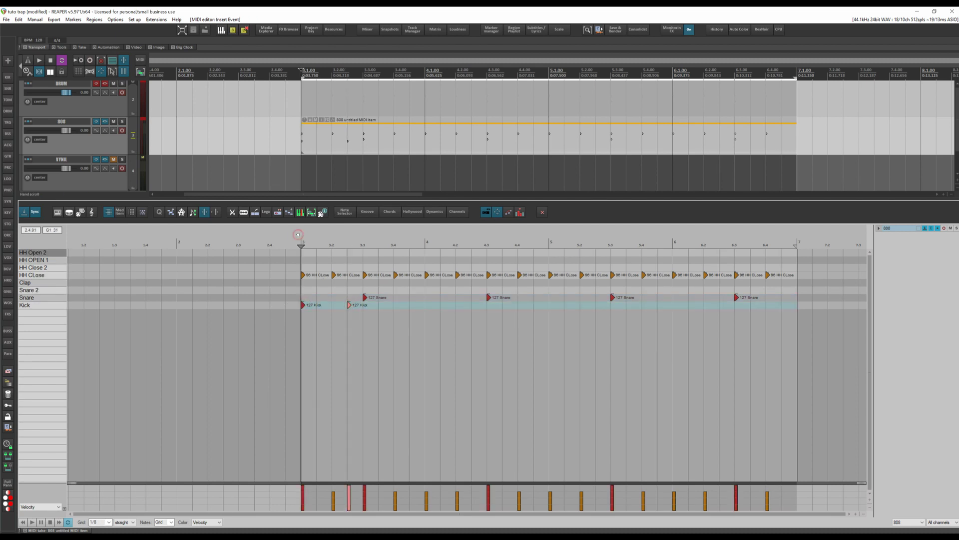
key("space")
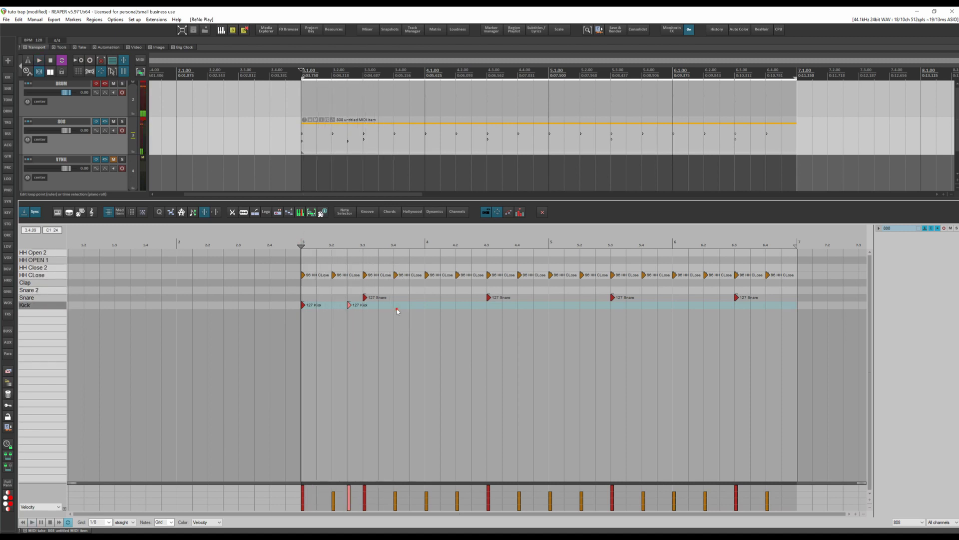
- Add a Kick note on beat 4 of bar 3 and play back the pattern
left_click(393, 305)
left_click(393, 305)
key("space")
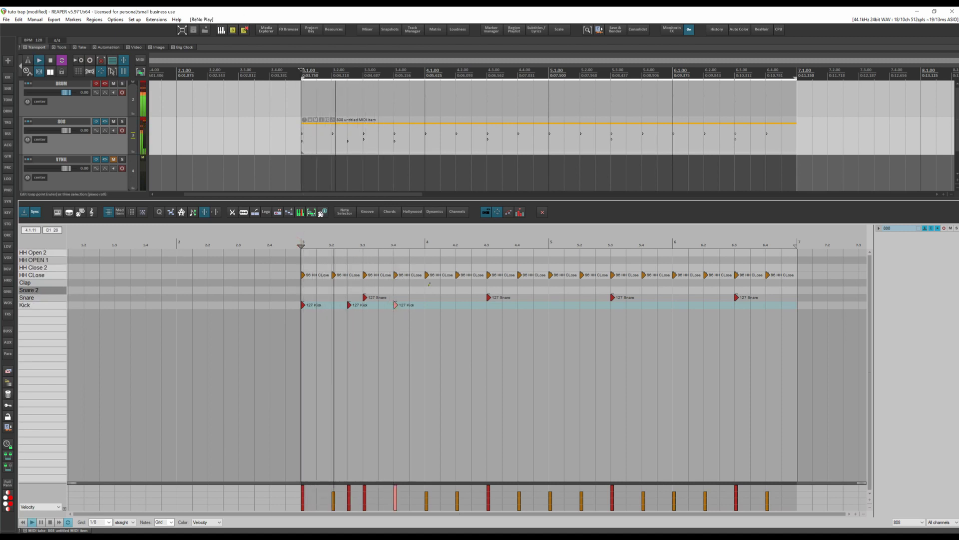
key("space")
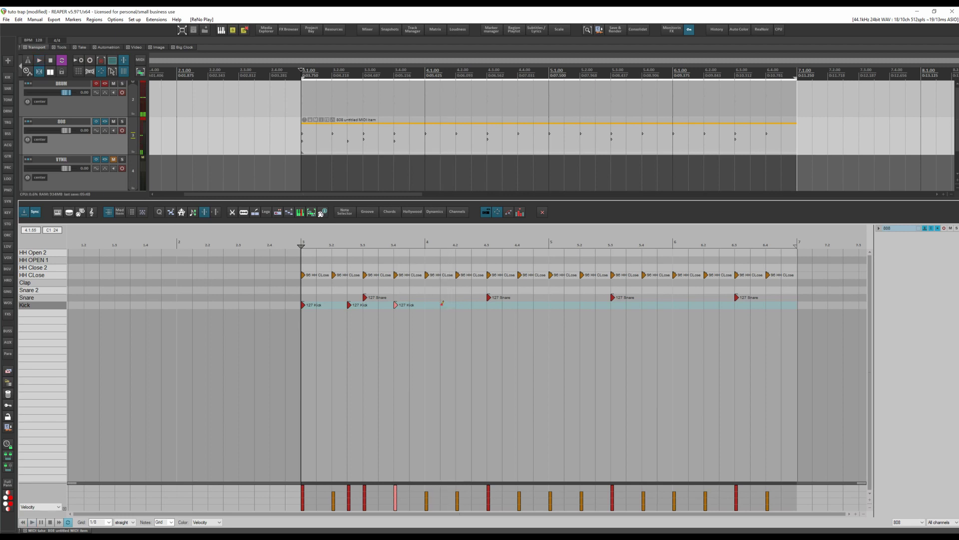
- Add Kick notes on bar 4's beat 2 and halfway between its beats 1 and 2, plus one on beat 1 of bar 5
left_click(442, 305)
key("space")
scroll(472, 314, "up", 3)
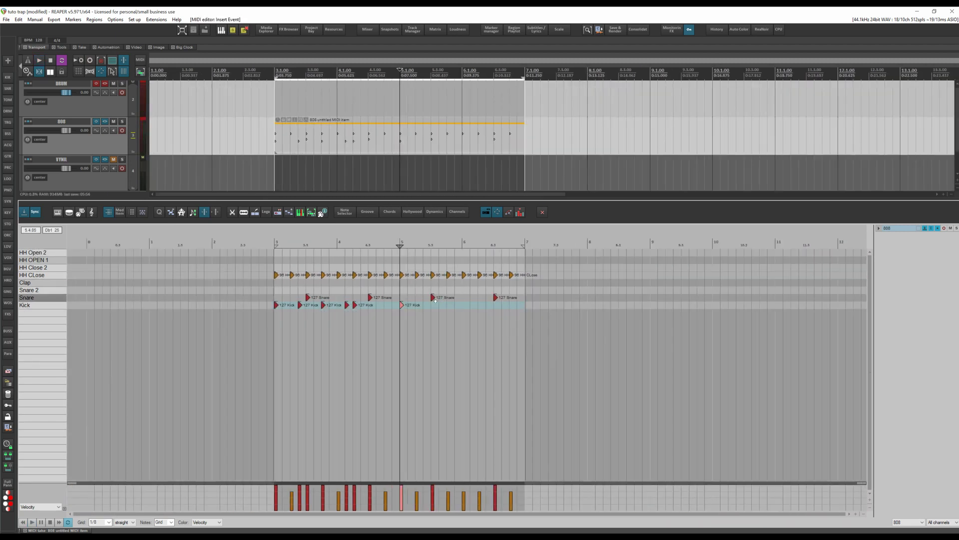
- Add Kick notes halfway after beats 2 and 3 of bar 5 and halfway after beat 1 of bar 6
scroll(419, 311, "down", 5)
scroll(420, 310, "up", 3)
left_click(430, 305)
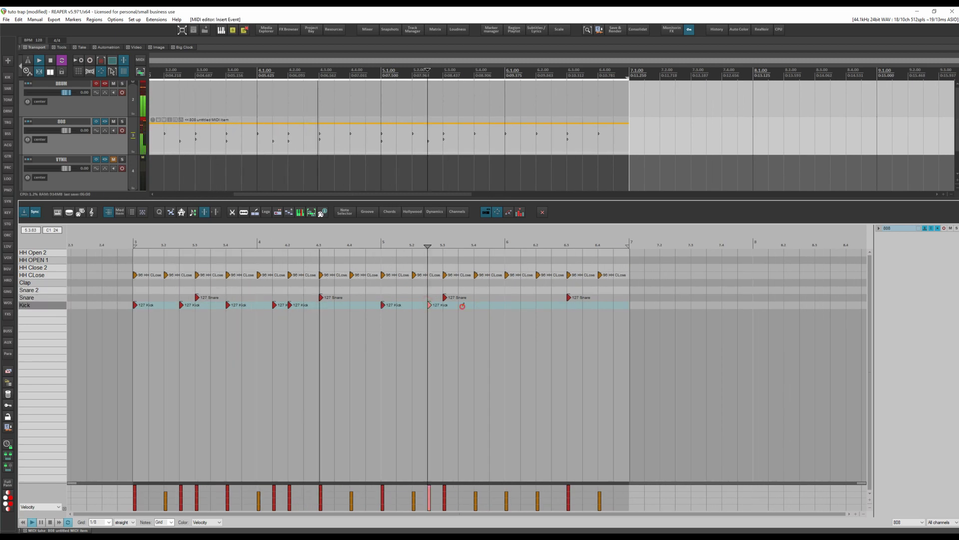
left_click(463, 305)
left_click(523, 305)
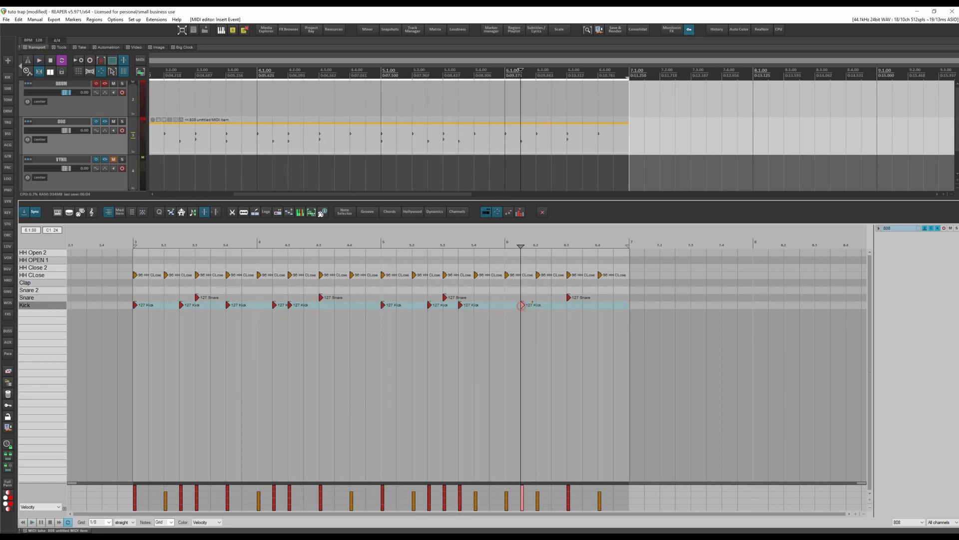
- Add Kick notes on beats 2 and 4 of bar 6 and play the pattern from bar 3
left_click(538, 305)
scroll(599, 299, "down", 4)
left_click(243, 71)
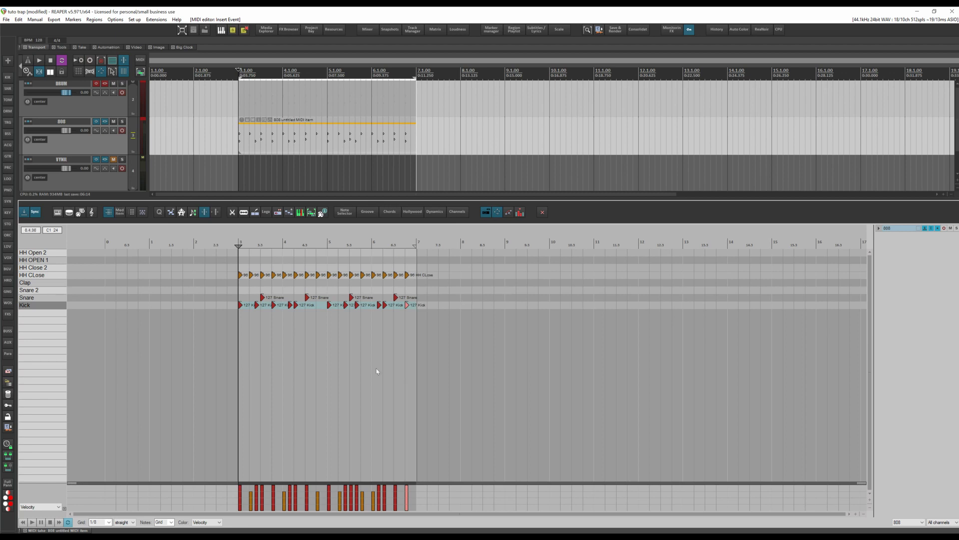
scroll(377, 371, "up", 3)
key("space")
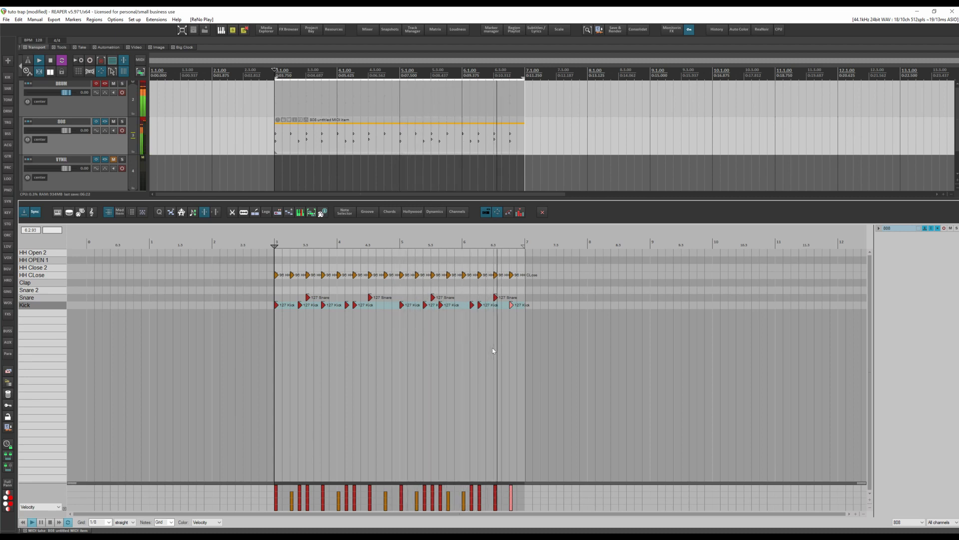
- Select the Snare and HH CLose notes on beat 3 of bar 3 and shift both slightly later
scroll(312, 289, "up", 3)
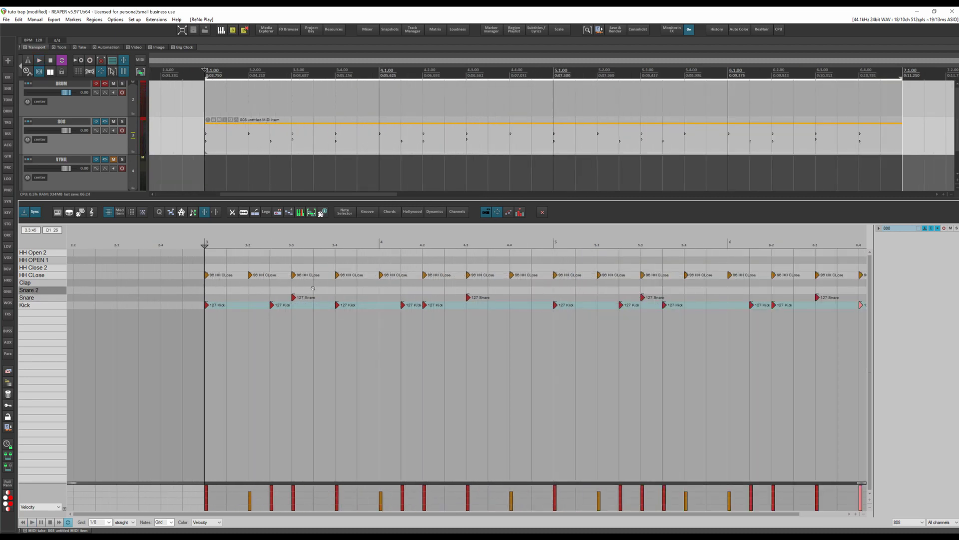
scroll(313, 288, "up", 3)
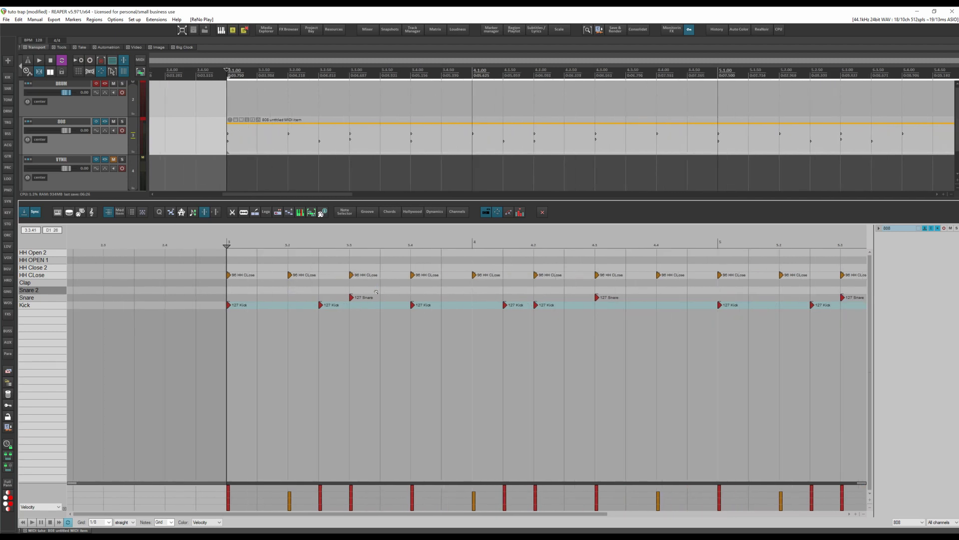
scroll(376, 289, "down", 2)
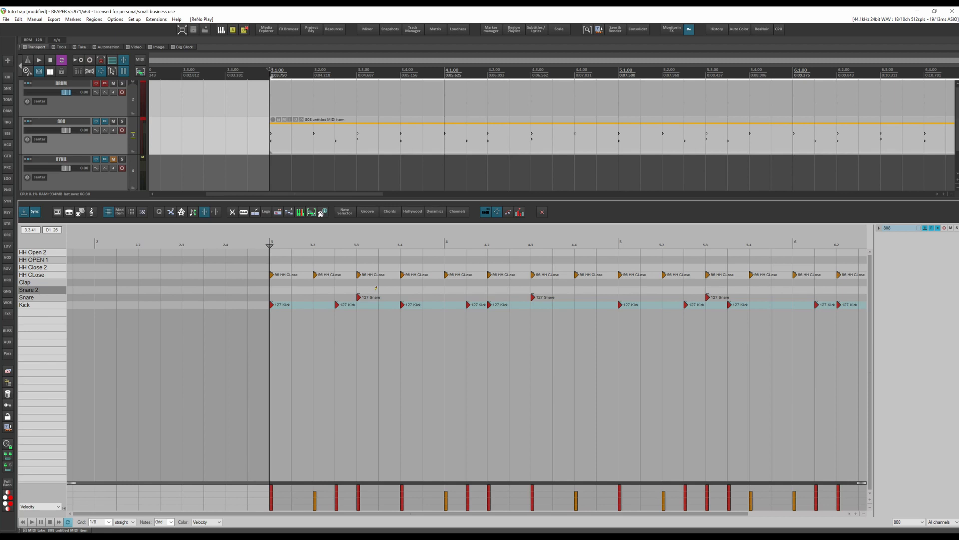
left_click_drag(353, 259, 360, 304)
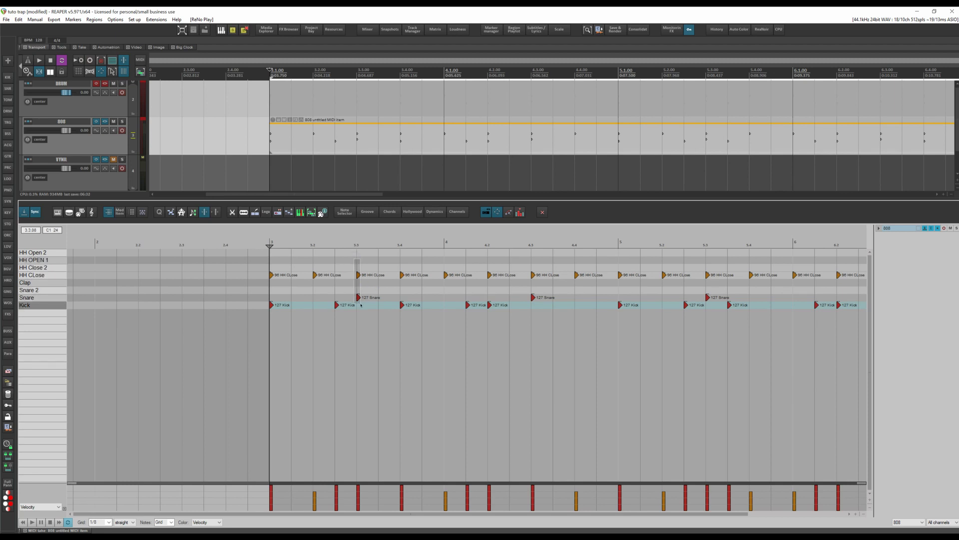
scroll(370, 298, "up", 4)
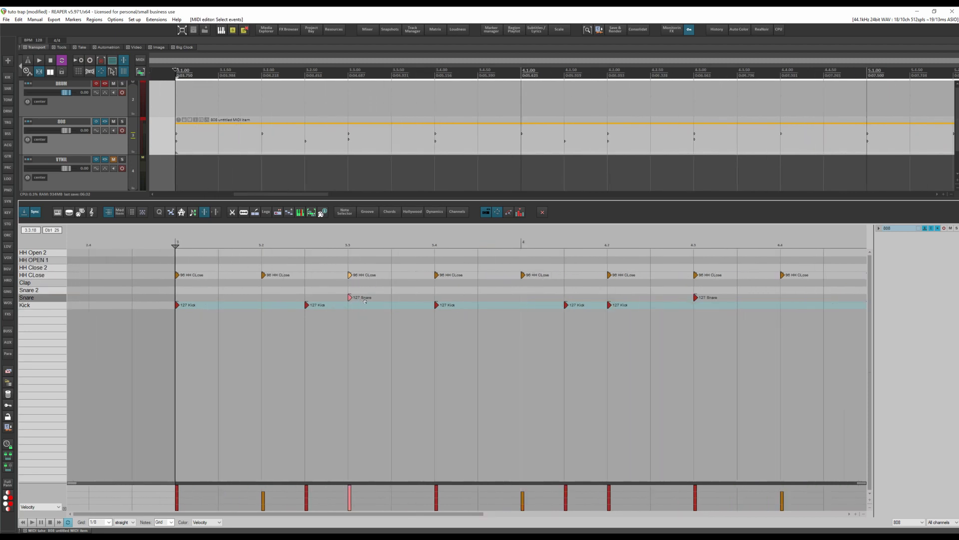
left_click(351, 275)
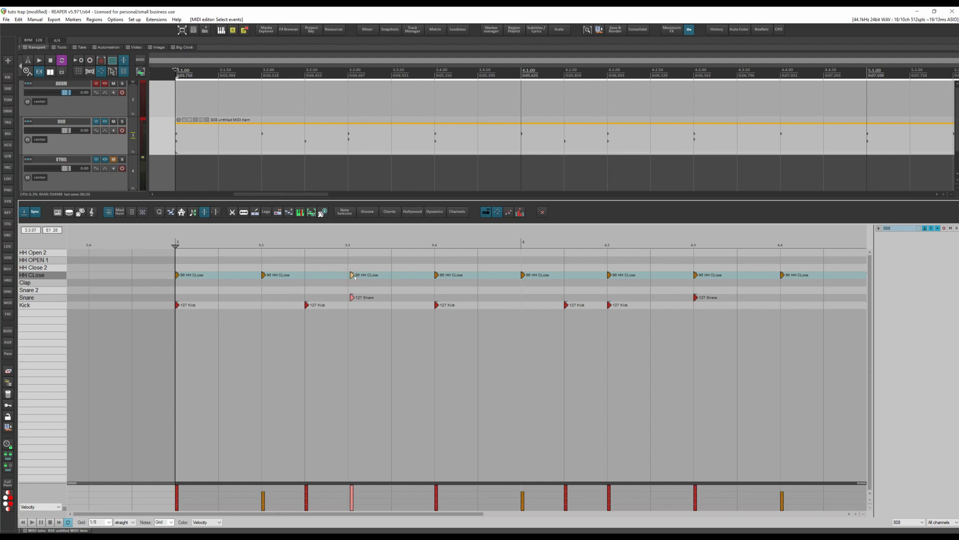
- Shift the Snare and HH CLose notes on beat 3 of bars 4, 5 and 6 slightly later, and play the pattern
scroll(617, 315, "right", 5)
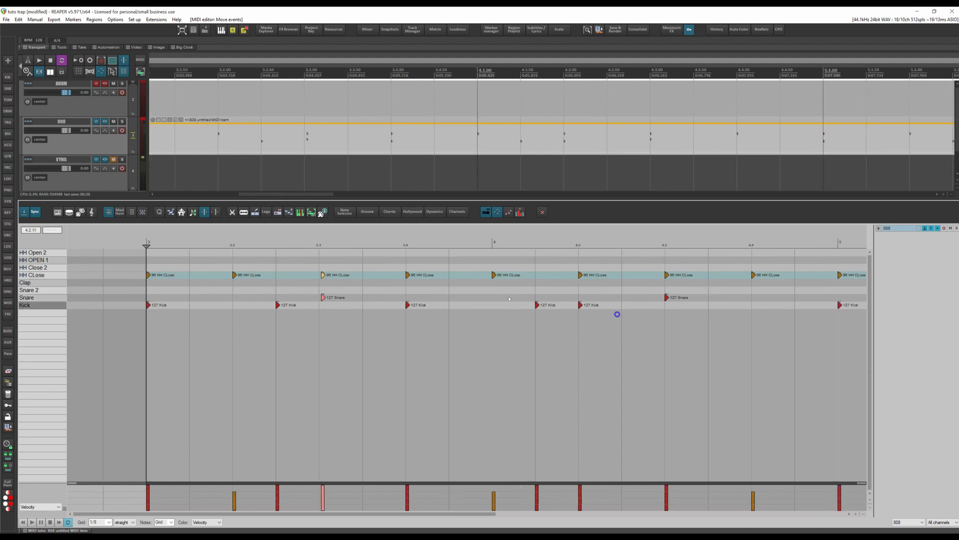
left_click_drag(466, 265, 485, 303)
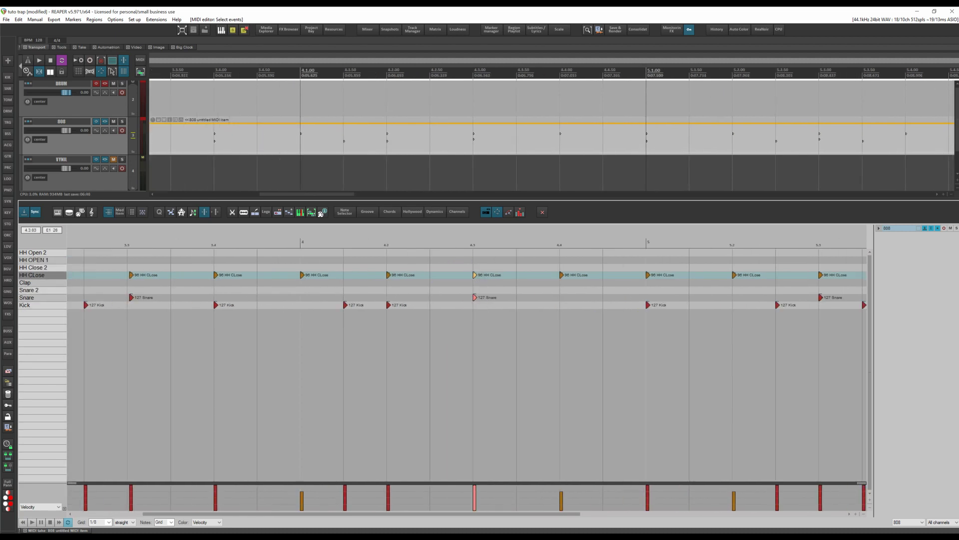
scroll(653, 315, "right", 8)
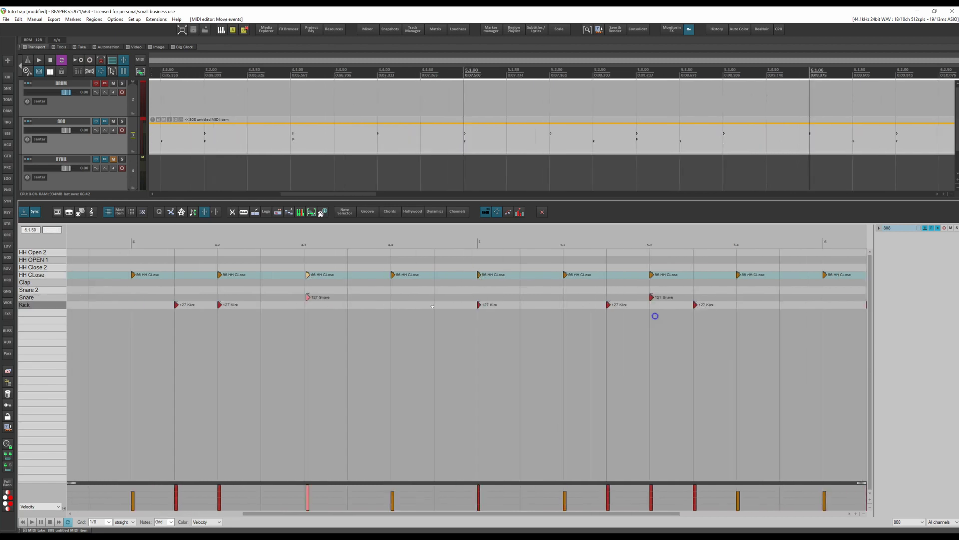
left_click_drag(504, 265, 523, 305)
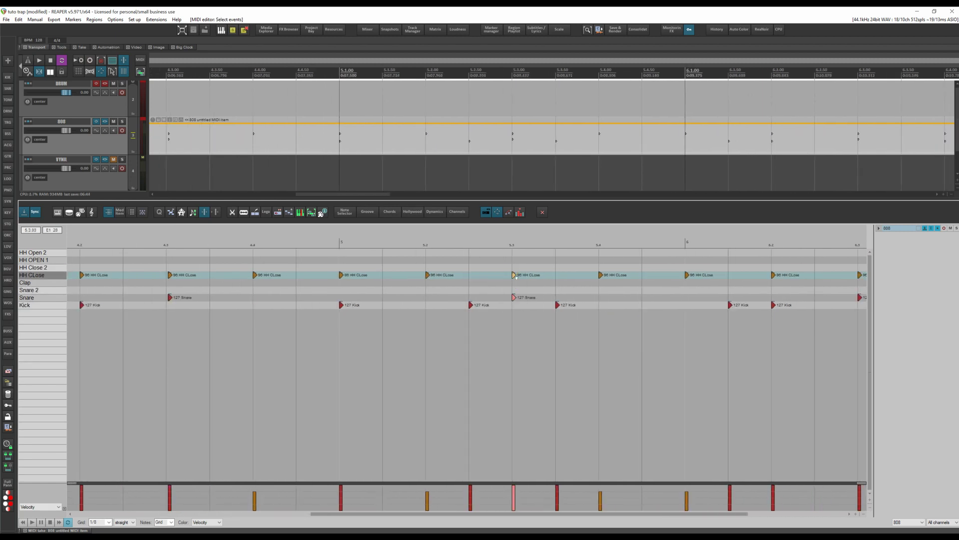
scroll(705, 325, "right", 8)
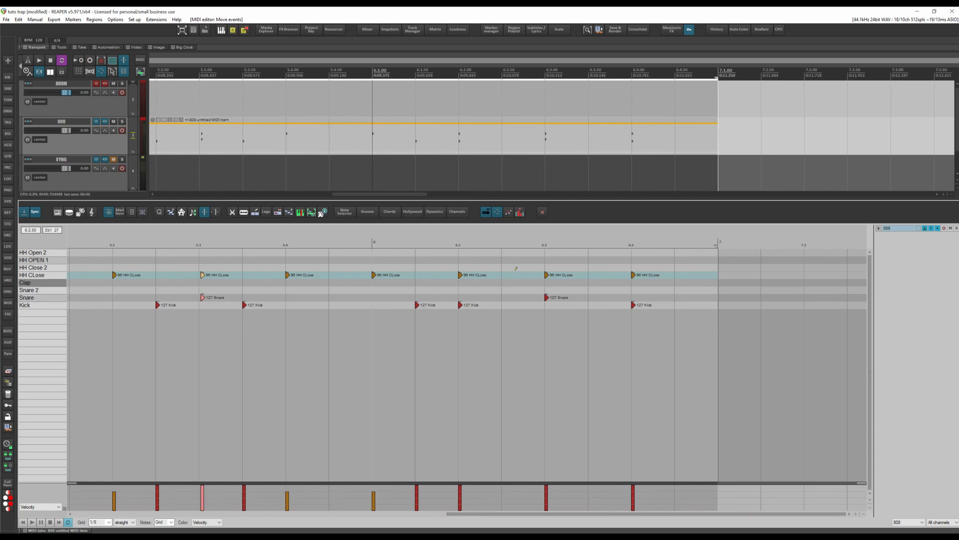
left_click_drag(540, 260, 555, 316)
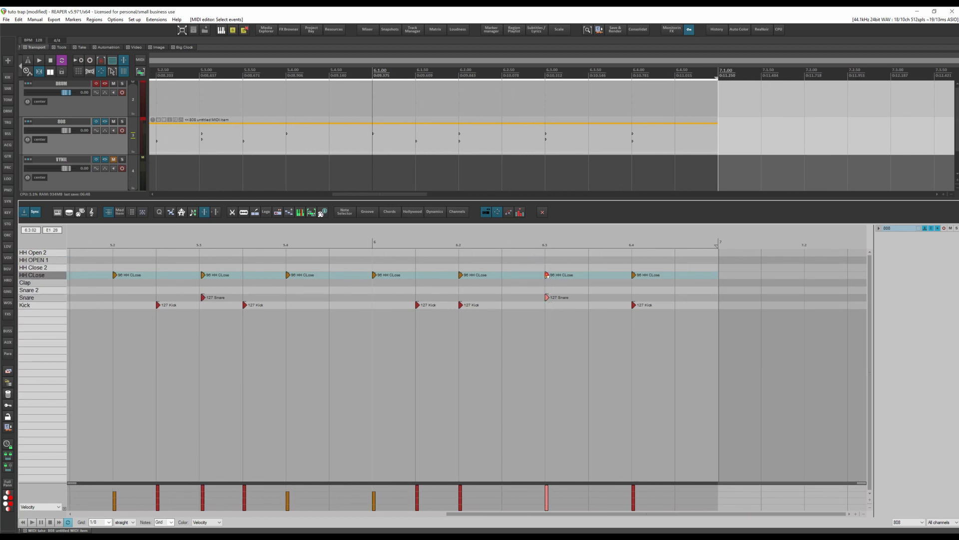
key("space")
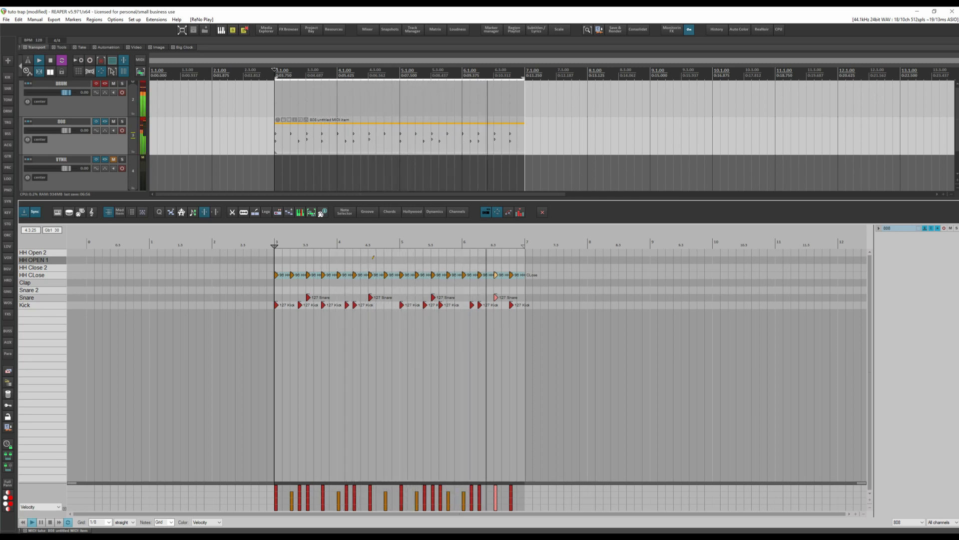
- Copy all four Snare notes in bars 3 to 6 to the Clap row and play back the pattern
scroll(368, 290, "up", 5)
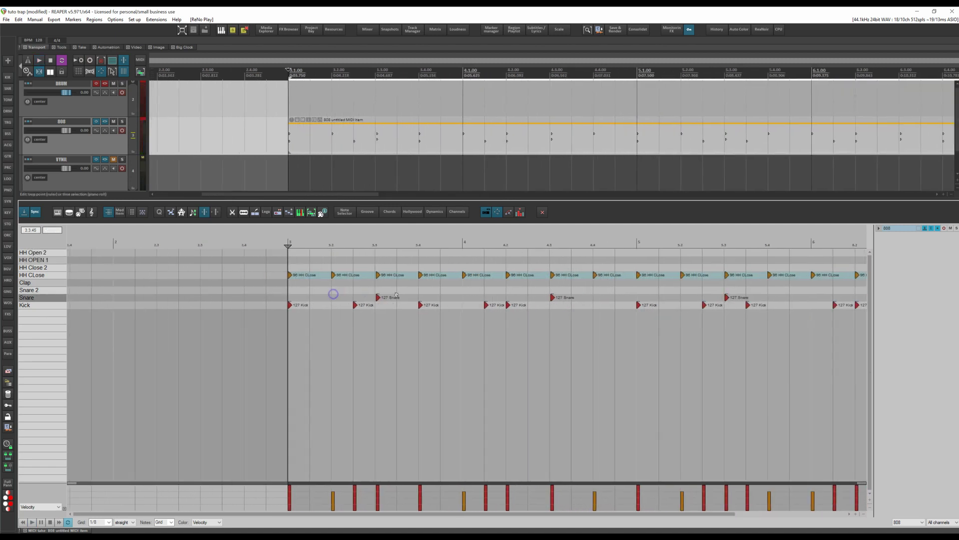
scroll(367, 290, "up", 3)
left_click(398, 297)
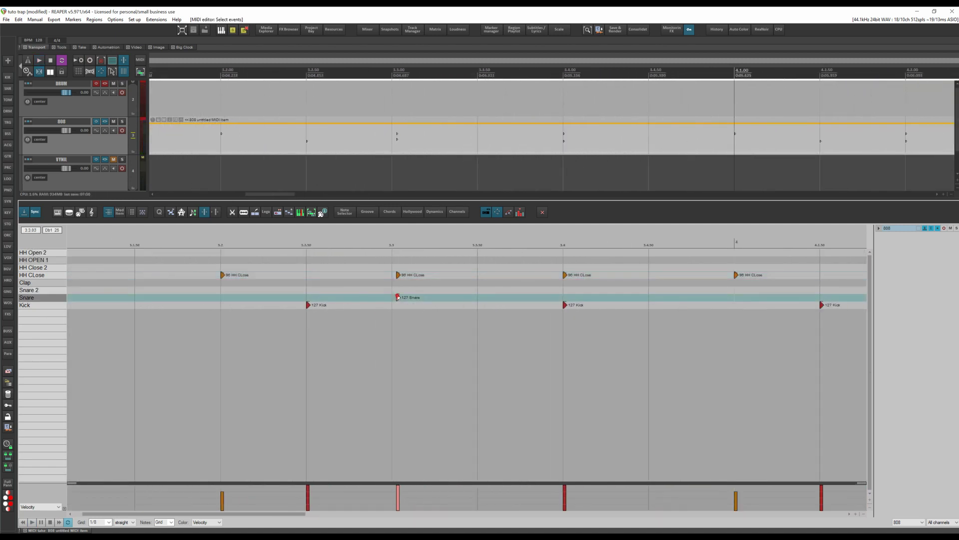
scroll(400, 299, "down", 8)
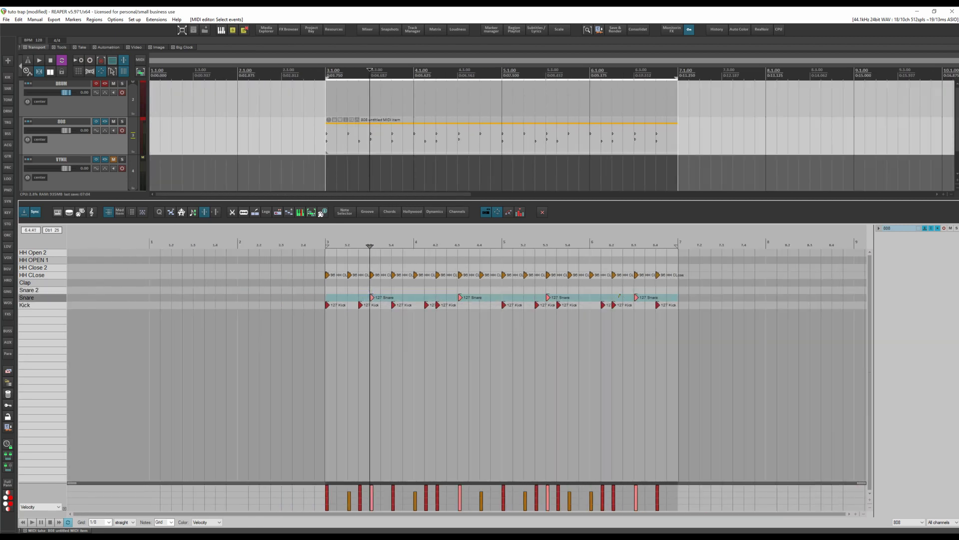
scroll(395, 300, "up", 6)
scroll(285, 305, "up", 2)
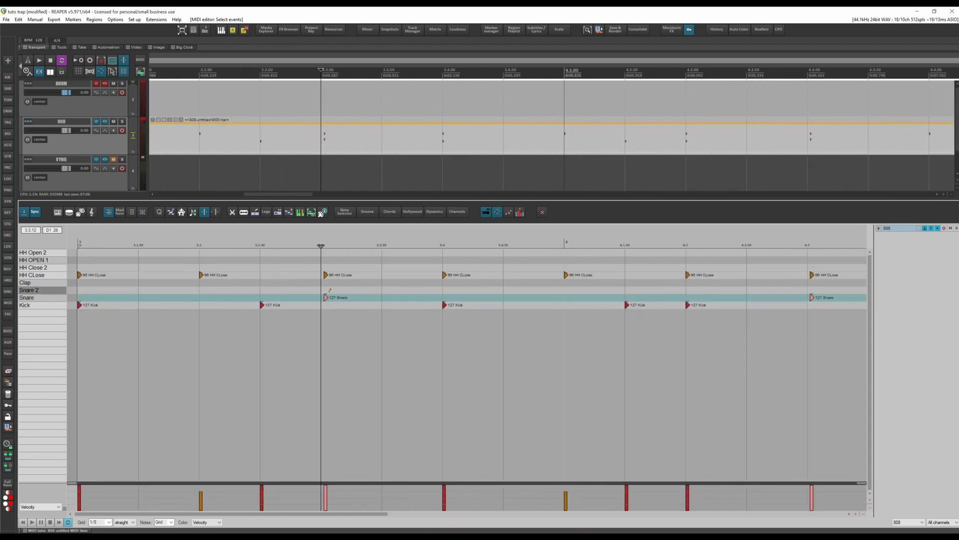
left_click_drag(325, 297, 326, 285)
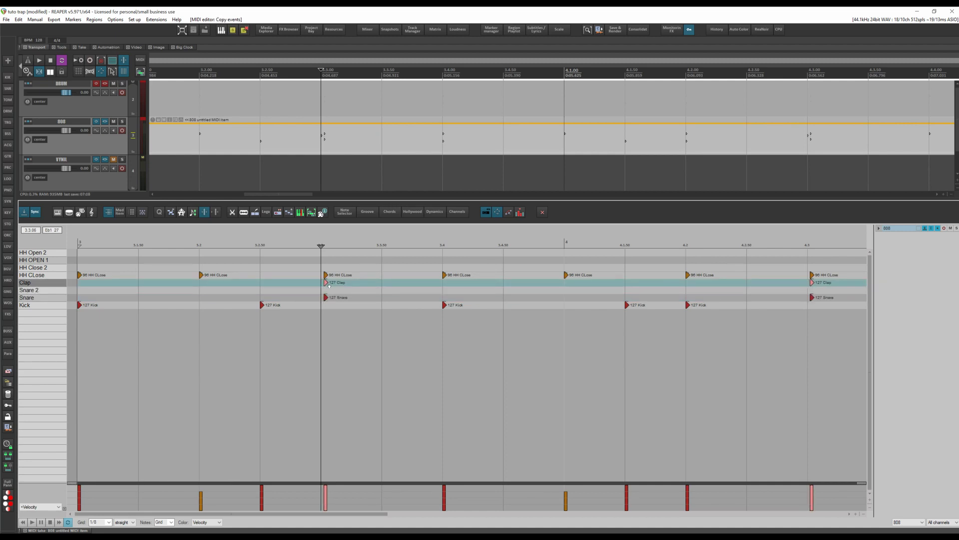
scroll(328, 285, "down", 4)
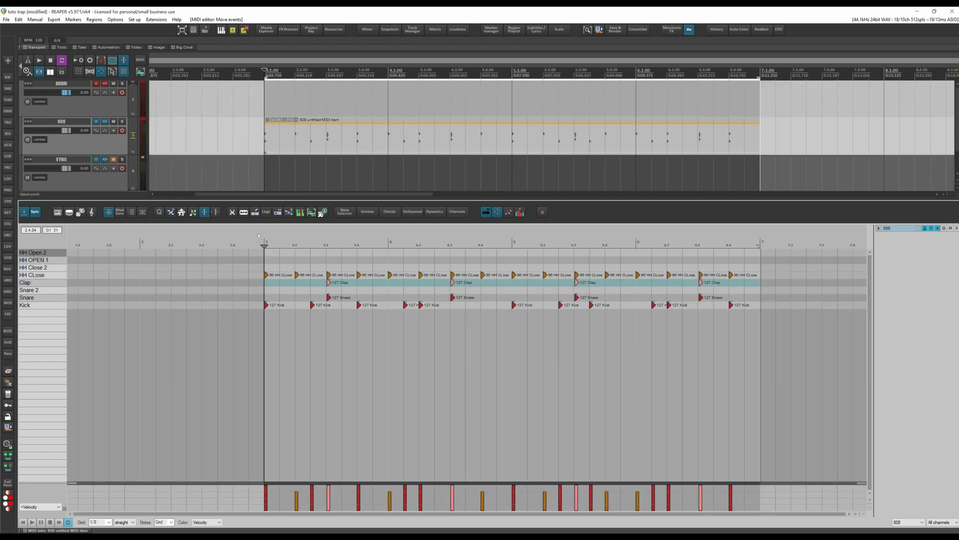
key("space")
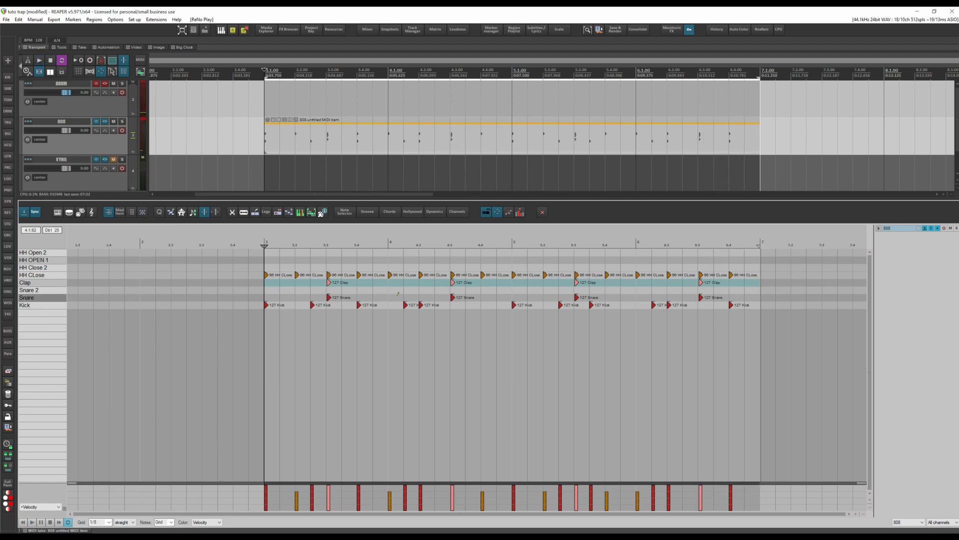
- Switch the 1/8 grid to triplet and add two HH CLose notes between beats 2 and 3 of bar 3
scroll(306, 292, "up", 2)
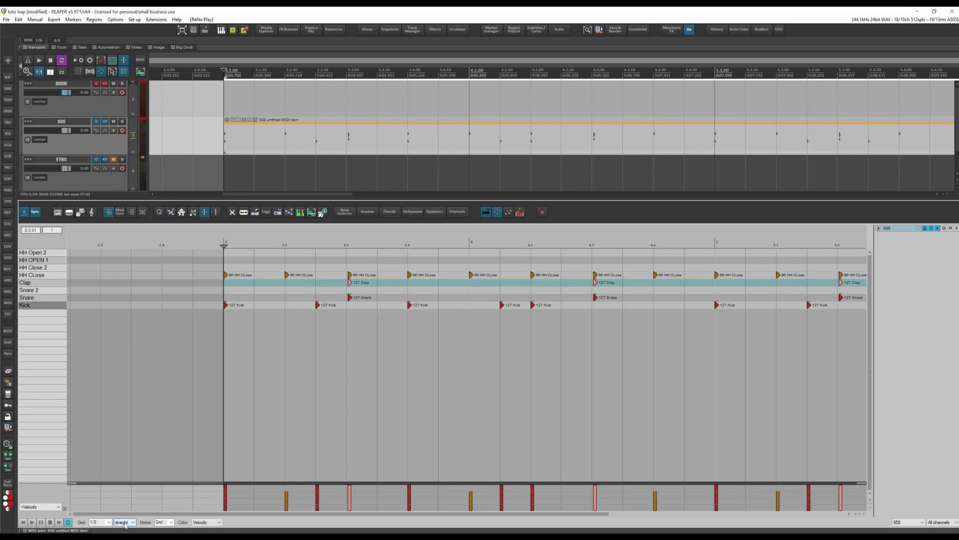
scroll(125, 522, "down", 1)
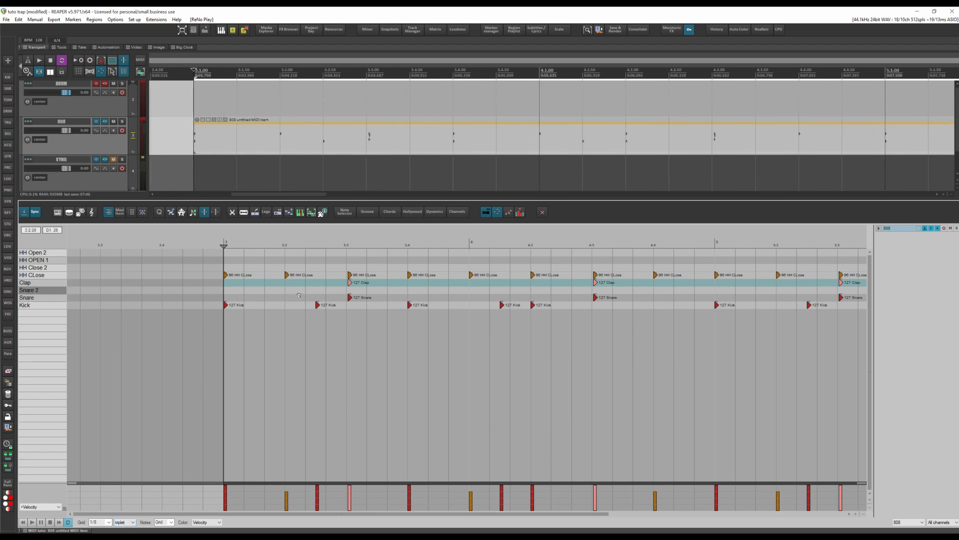
scroll(295, 302, "up", 1)
scroll(302, 314, "down", 1)
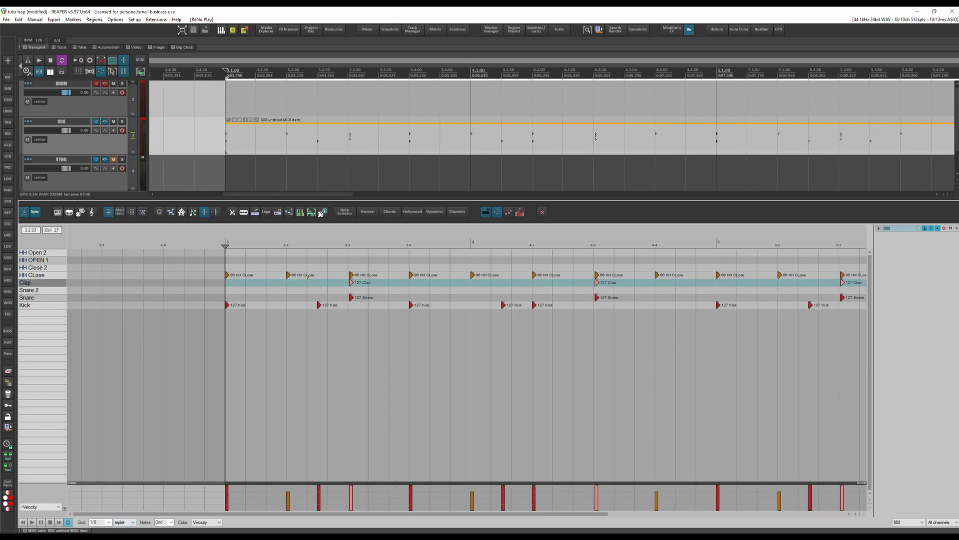
left_click(309, 274)
key("Insert")
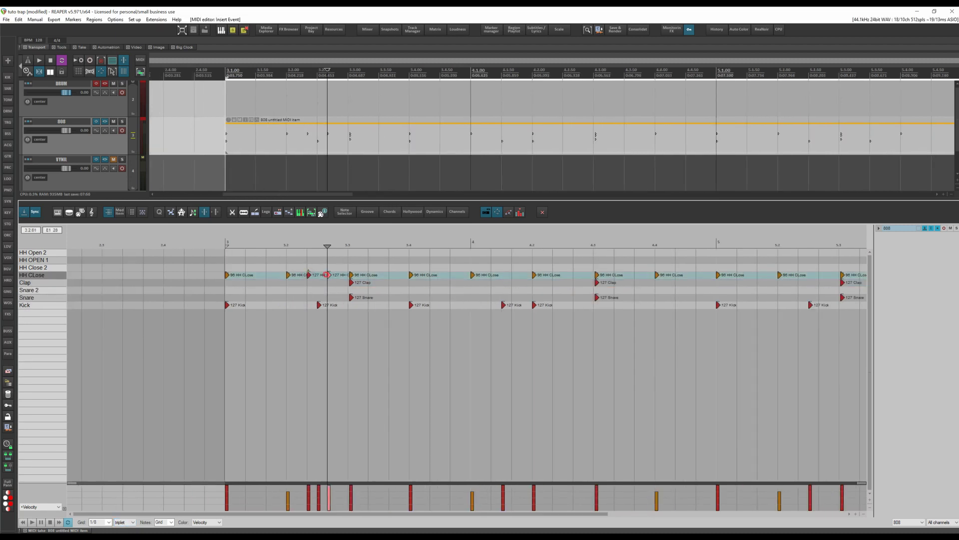
- Lower the velocity of the two new triplet HH CLose notes to match the other closed hi-hats, and play from bar 3
left_click(312, 275, "ctrl")
left_click_drag(328, 275, 329, 274)
scroll(330, 267, "down", 2)
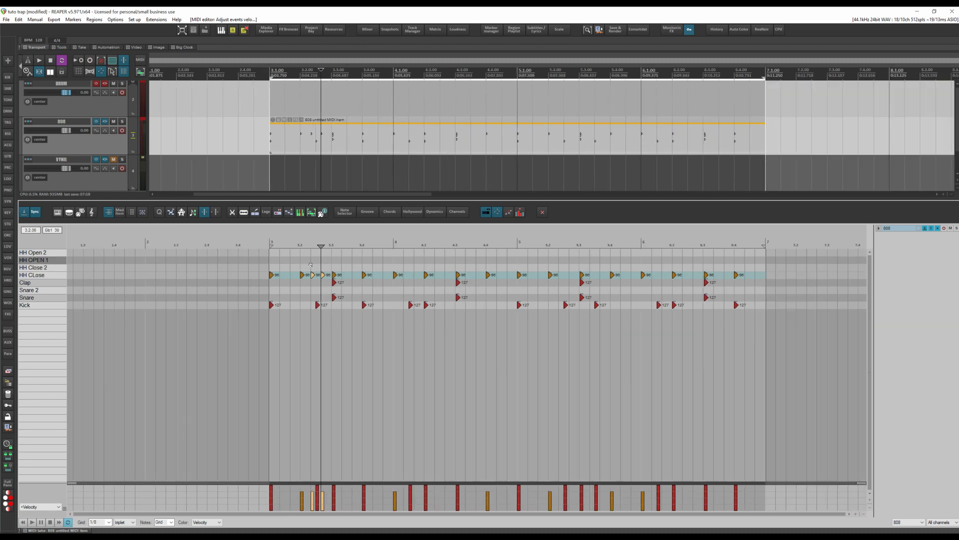
left_click(269, 240)
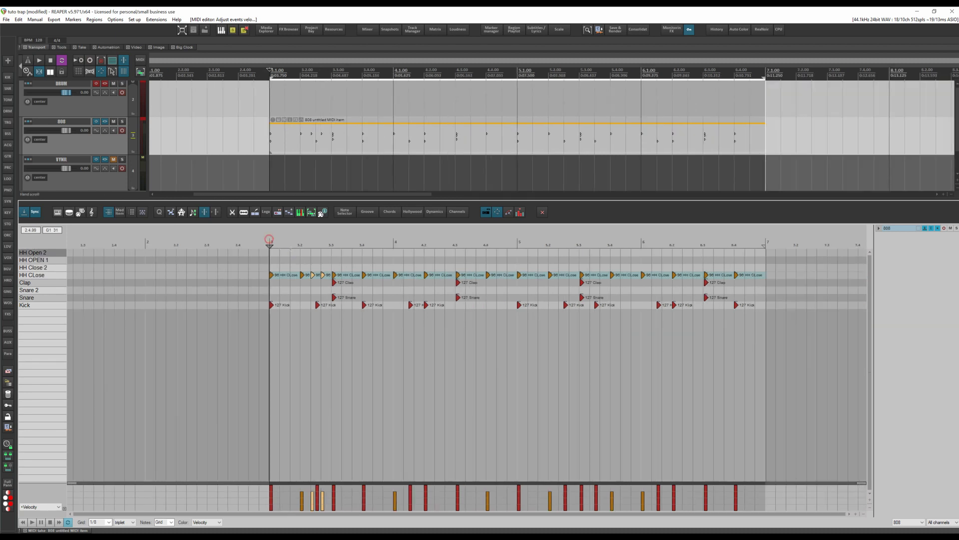
key("space")
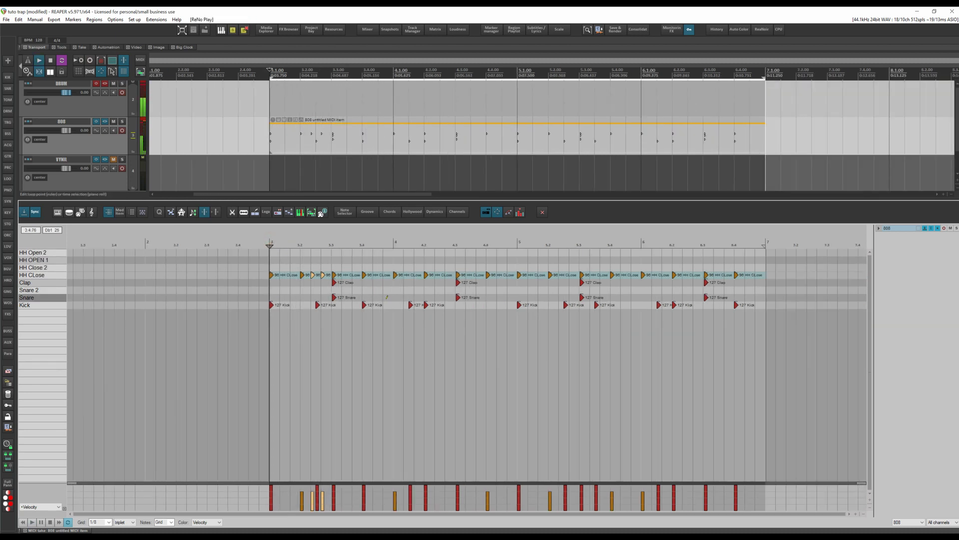
- Add two triplet HH CLose notes after beat 1 and two after beat 4 of bar 4, removing the extra one just before bar 4
scroll(192, 233, "up", 2)
key("i")
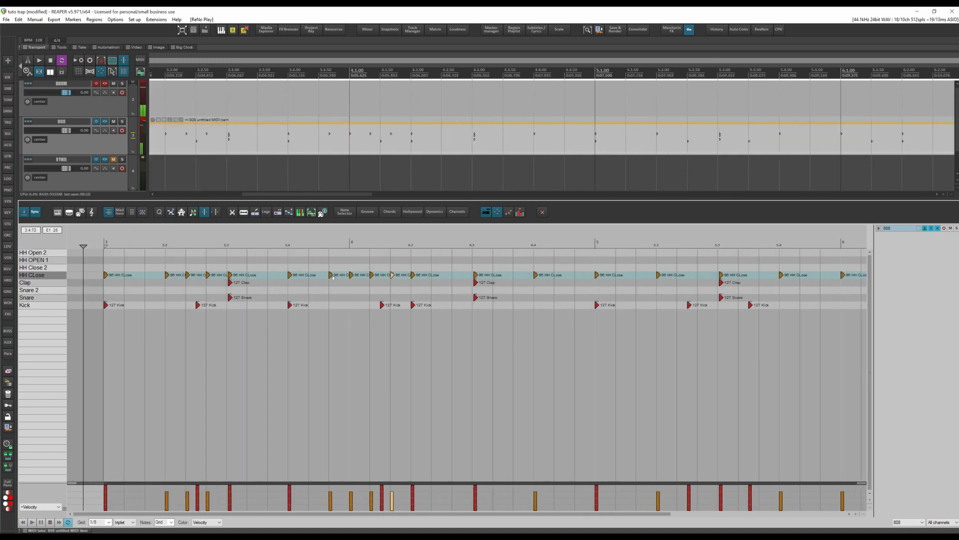
double_click(331, 274)
left_click(561, 274)
left_click(562, 274)
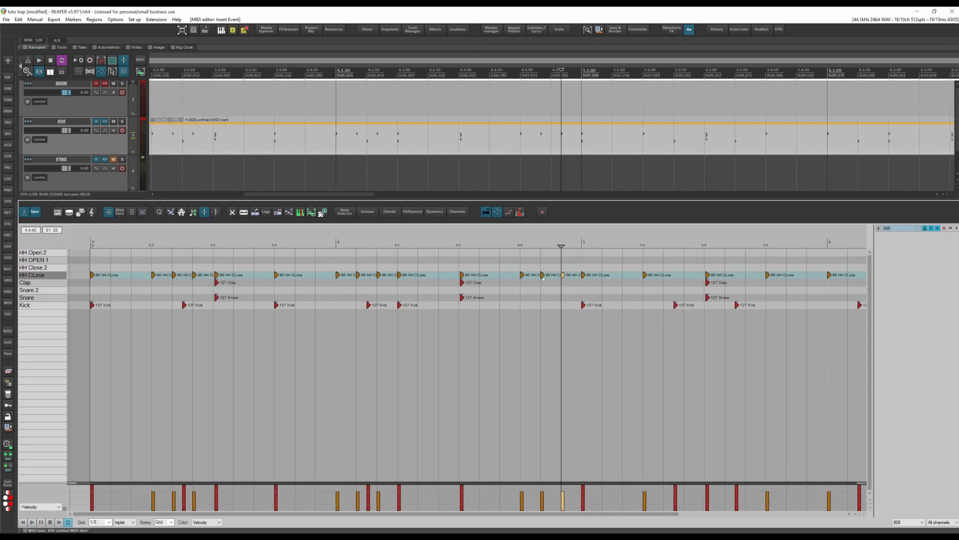
- Replace the HH CLose note on beat 4 of bar 4 with an HH OPEN 1 note and play the pattern
left_click(522, 260)
scroll(522, 259, "down", 5)
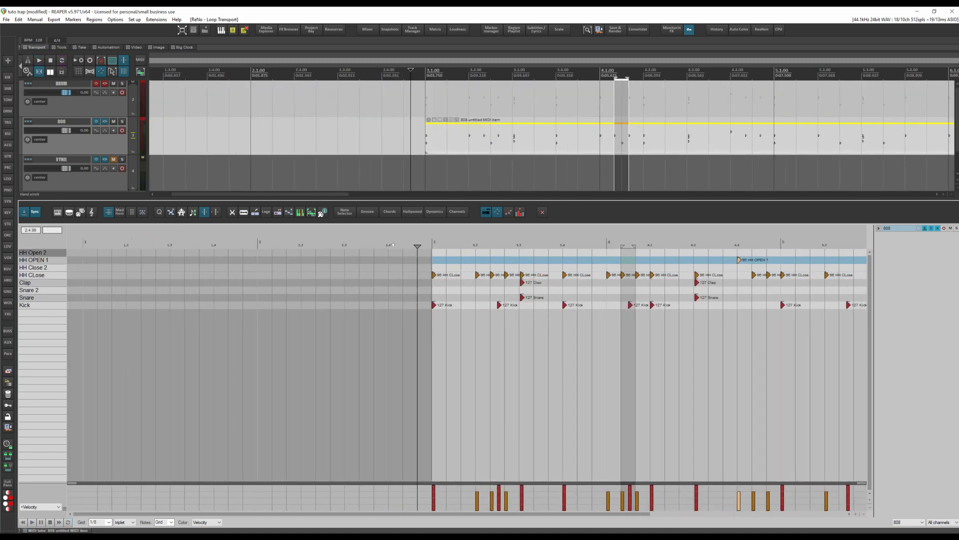
key("space")
- Set the grid to 1/16 triplet and add five HH CLose notes between beat 4 of bar 5 and the start of bar 6
scroll(187, 438, "up", 5)
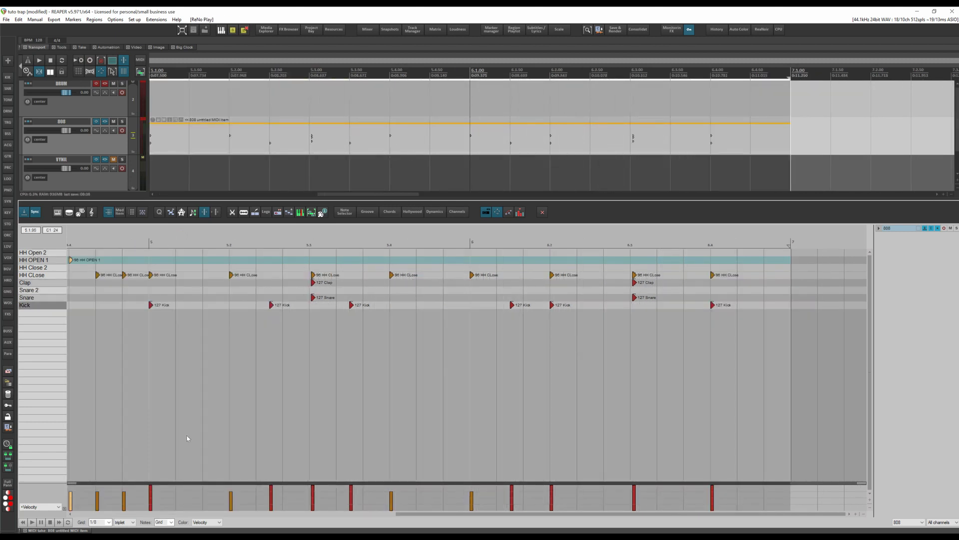
scroll(101, 520, "up", 1)
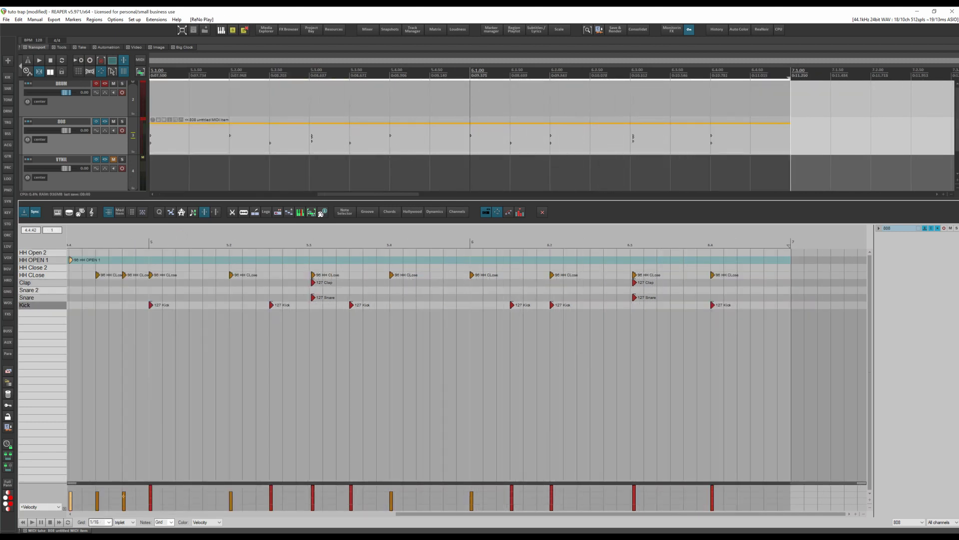
left_click_drag(405, 275, 446, 276)
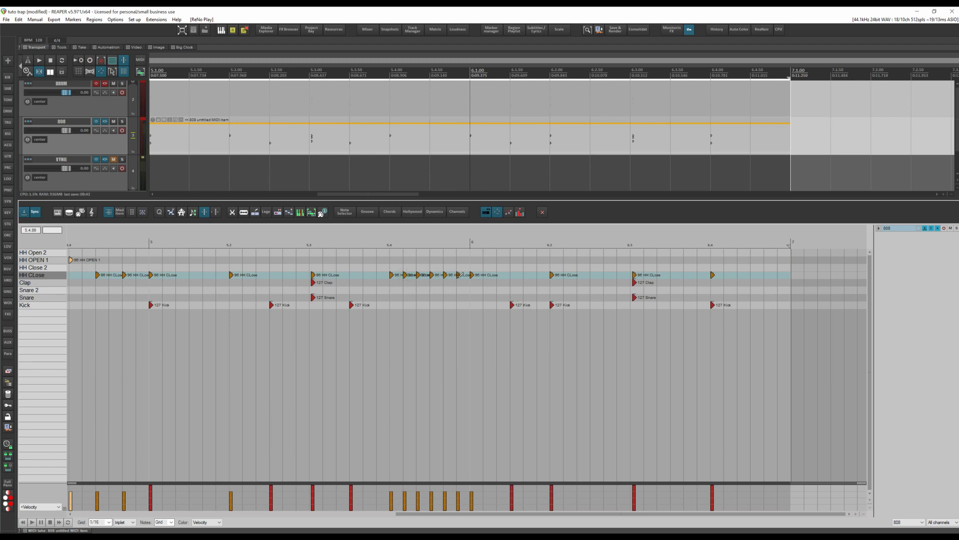
- Play the pattern from bar 3 to hear the new hi-hat roll at the end of bar 5
scroll(417, 265, "down", 5)
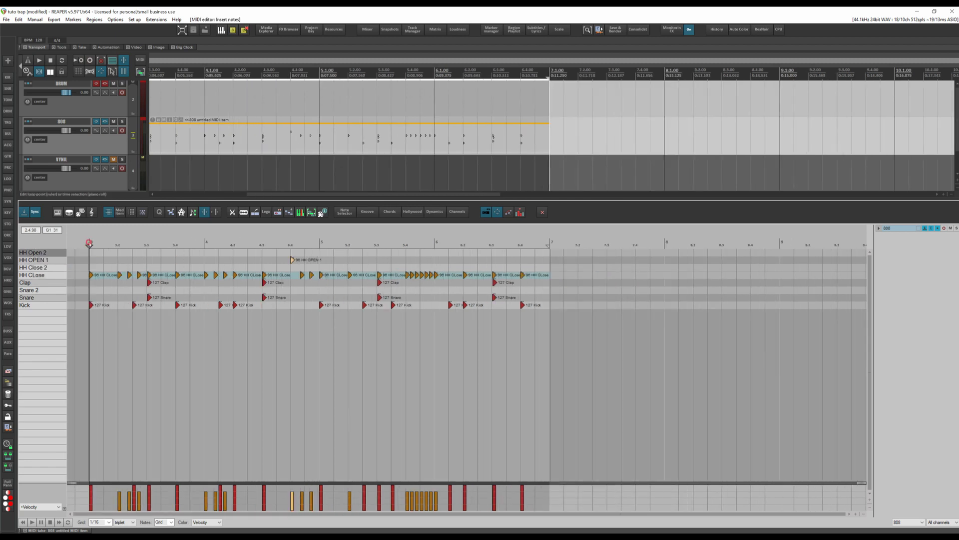
key("space")
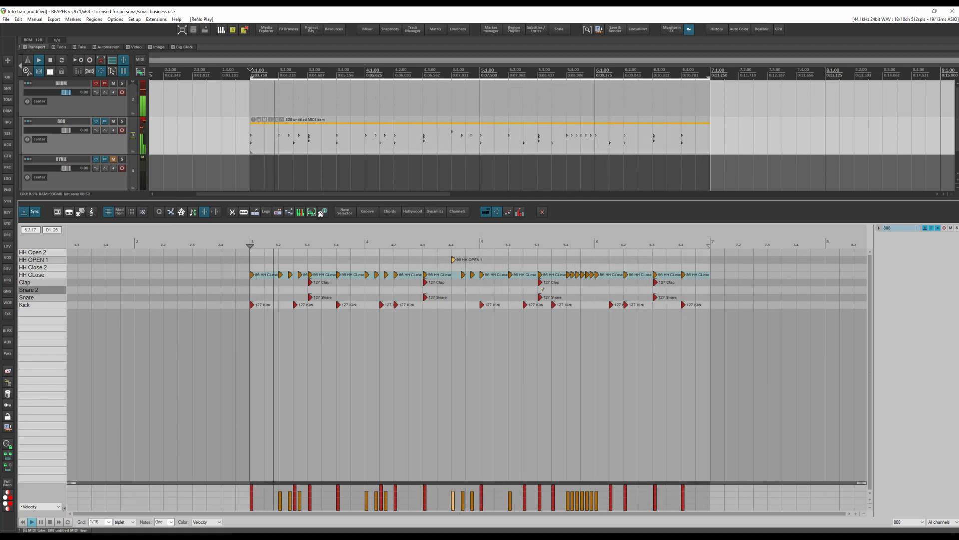
key("space")
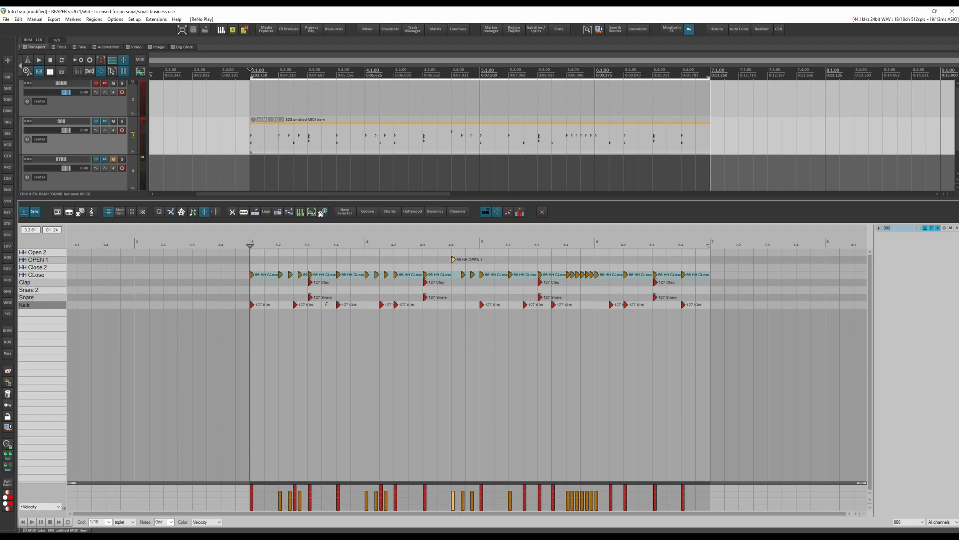
- Set the grid to 1/64 triplet and draw a dense run of HH CLose notes between beats 2 and 3 of bar 5
scroll(505, 336, "up", 5)
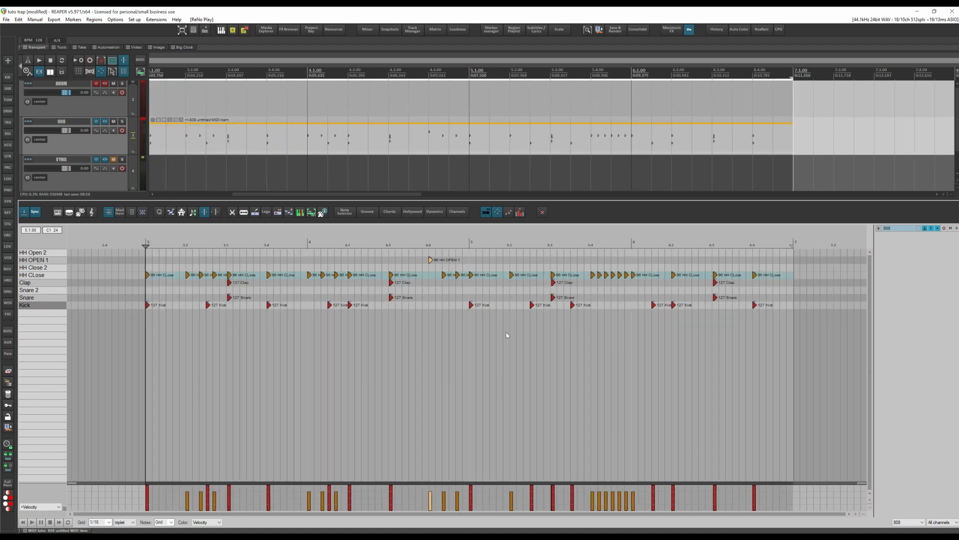
scroll(402, 334, "up", 2)
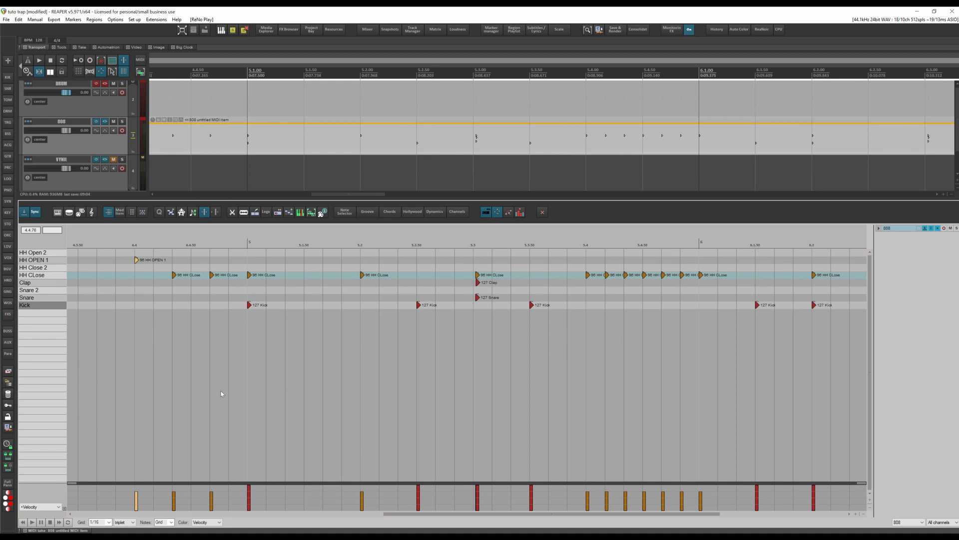
scroll(222, 394, "down", 1)
scroll(312, 389, "left", 2)
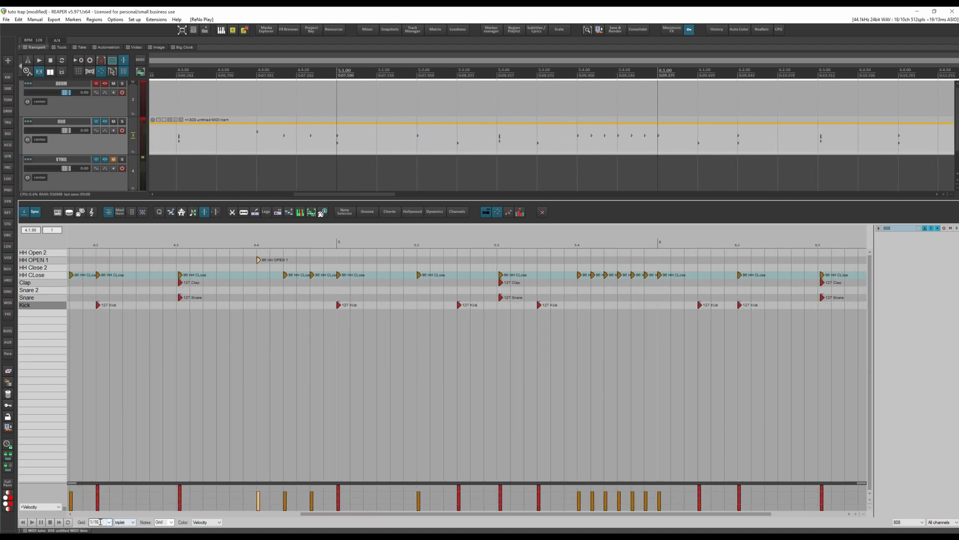
scroll(101, 522, "down", 2)
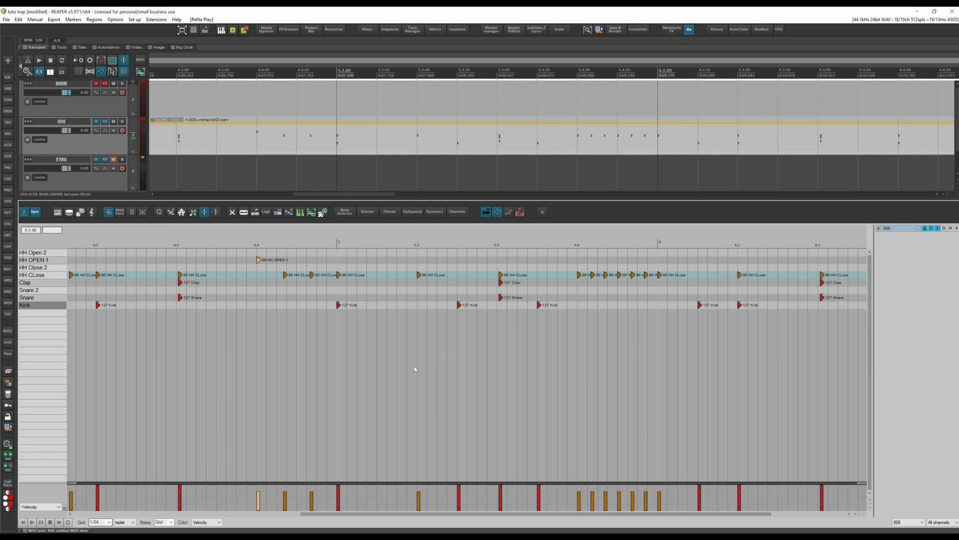
scroll(414, 369, "up", 3)
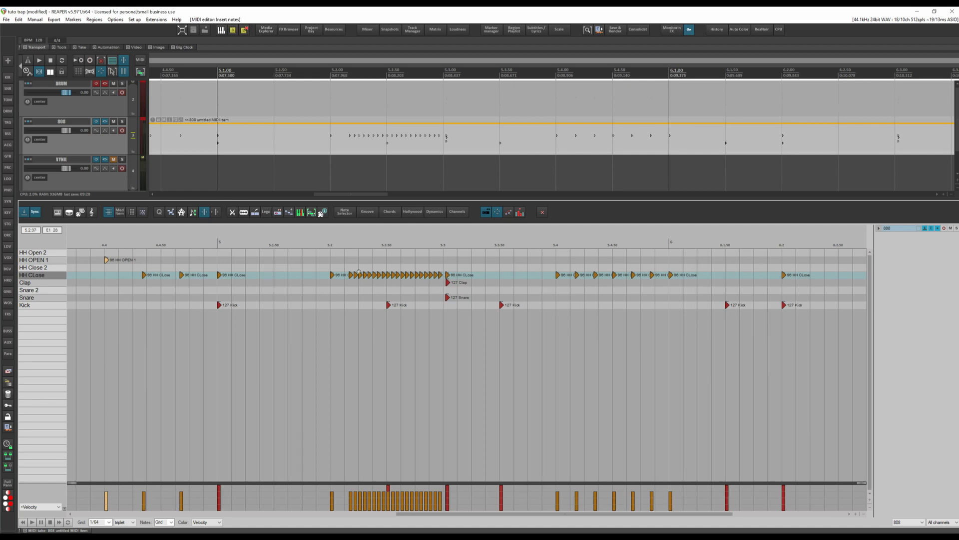
- Delete the HH CLose run's first half before 5.2.50, keeping the notes leading into beat 3 of bar 5
scroll(438, 274, "up", 2)
left_click_drag(340, 266, 413, 277)
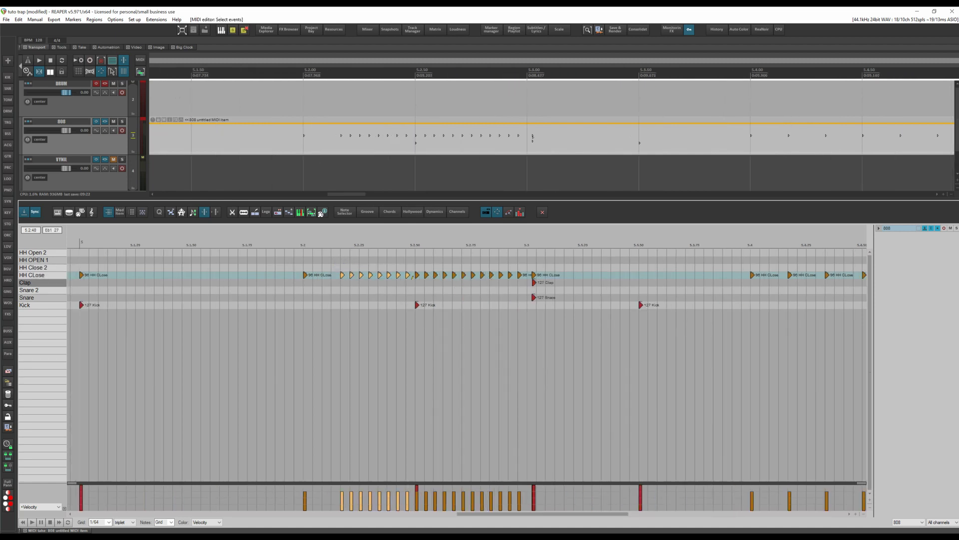
key("Delete")
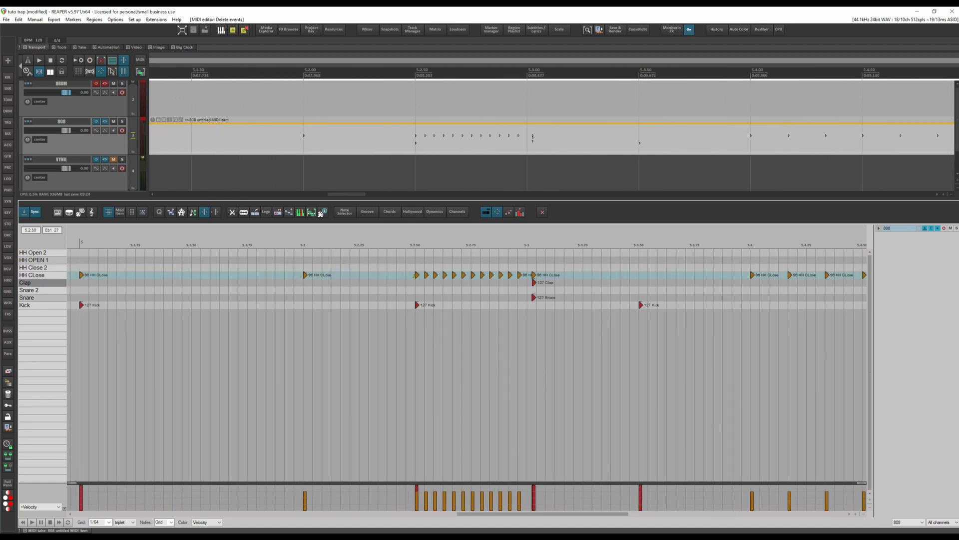
- Ramp the HH CLose roll's velocities up from a low start to 122, and raise the kick at 5.2.50 to 107
left_click_drag(410, 265, 526, 282)
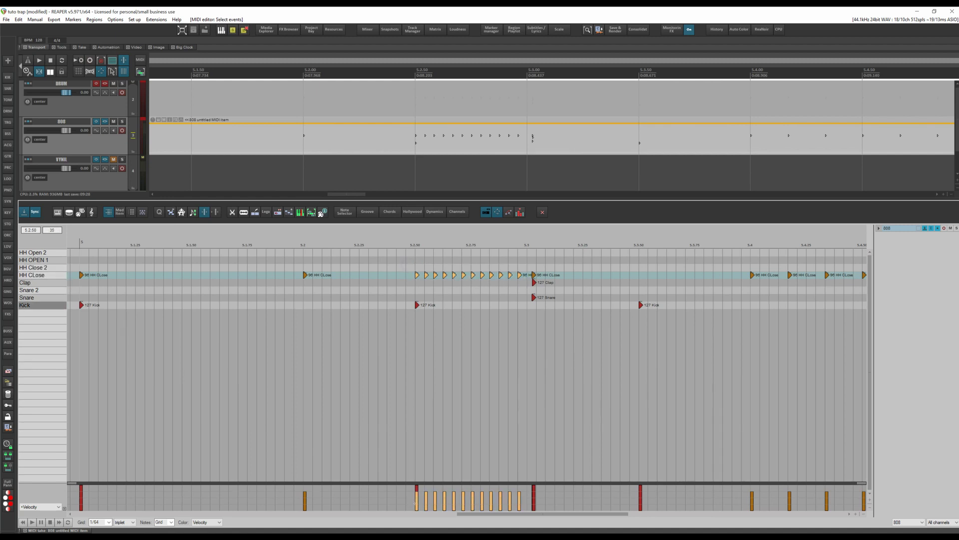
left_click_drag(414, 505, 480, 489)
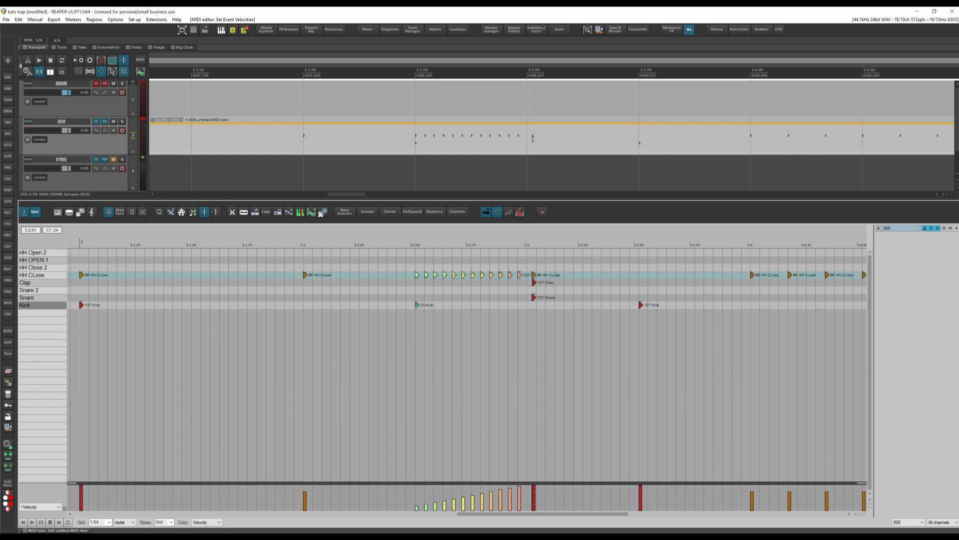
left_click_drag(417, 304, 415, 293)
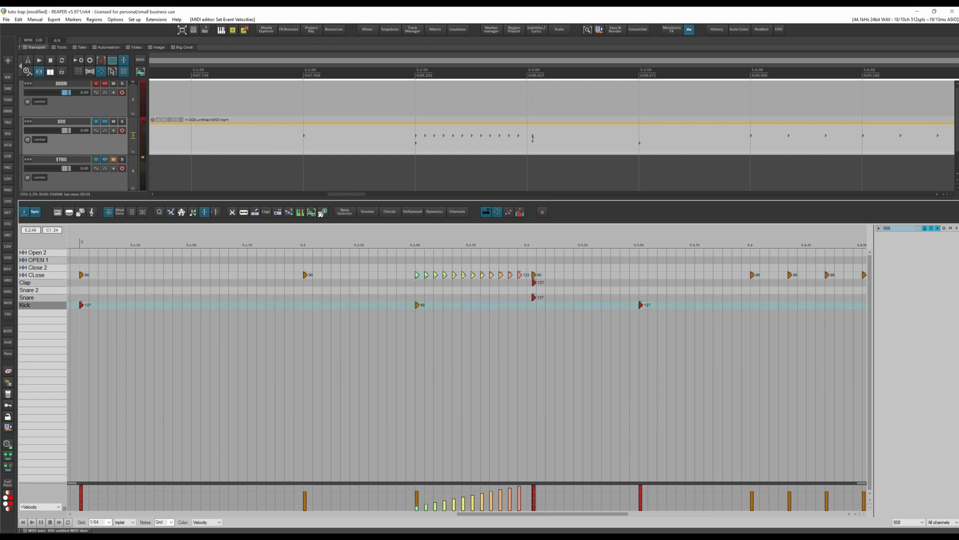
- Play the pattern from bar 3 to check the rising hi-hat roll in bar 5
scroll(399, 275, "down", 6)
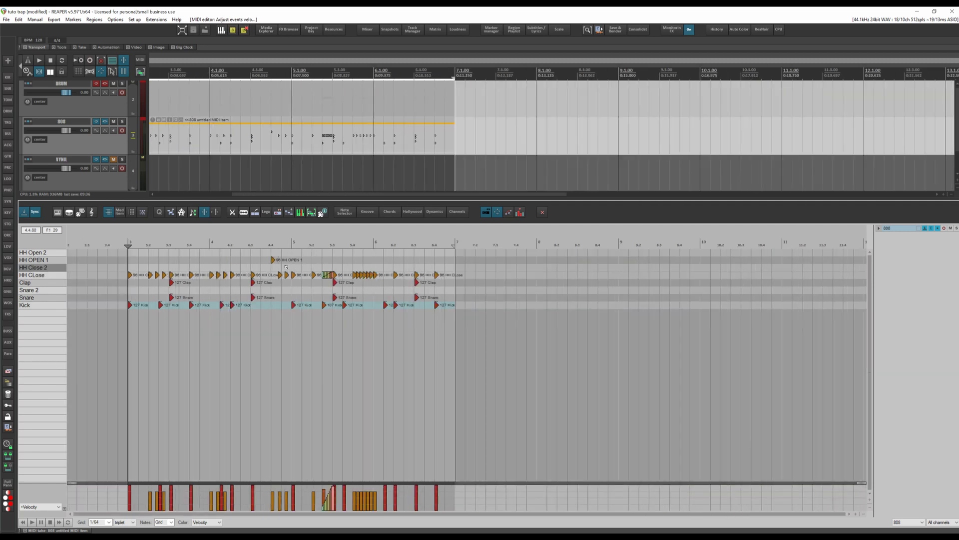
key("space")
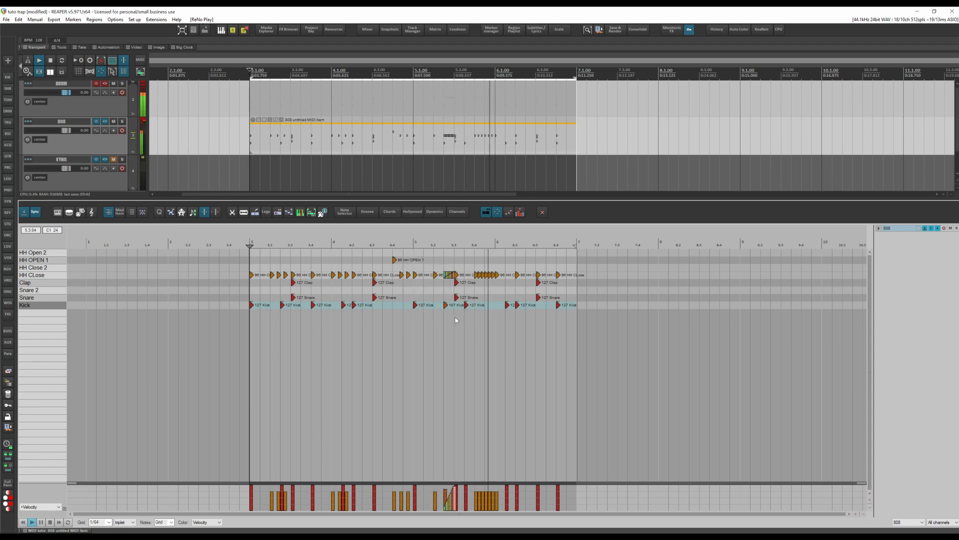
key("space")
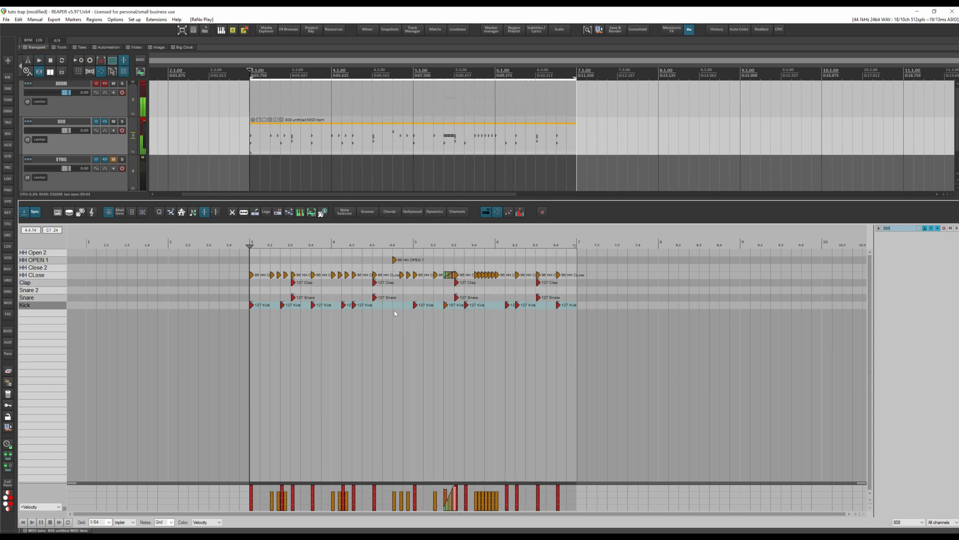
- Draw matching runs of 1/64 triplet Snare and Clap notes from beat 3 of bar 4 to 4.3.50
scroll(382, 310, "up", 3)
scroll(382, 310, "up", 3)
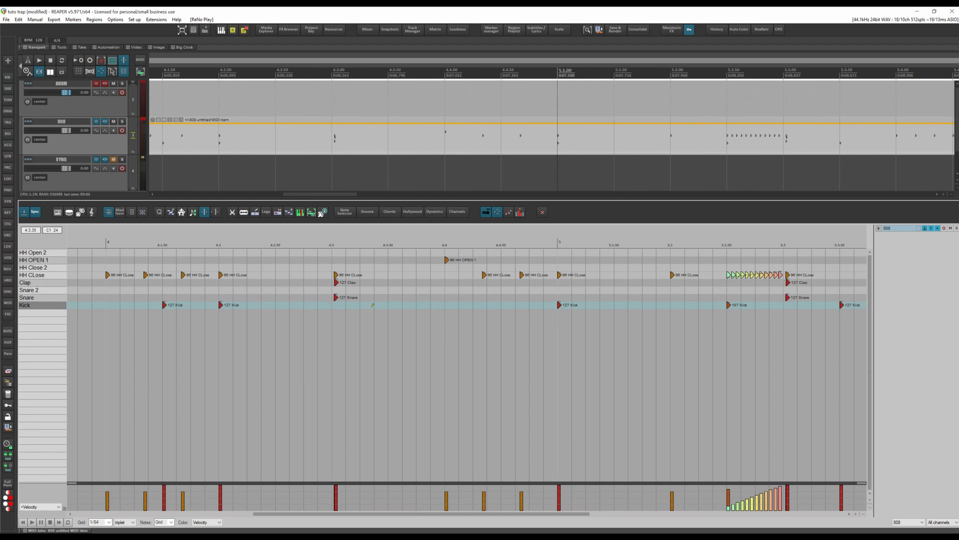
scroll(373, 304, "up", 5)
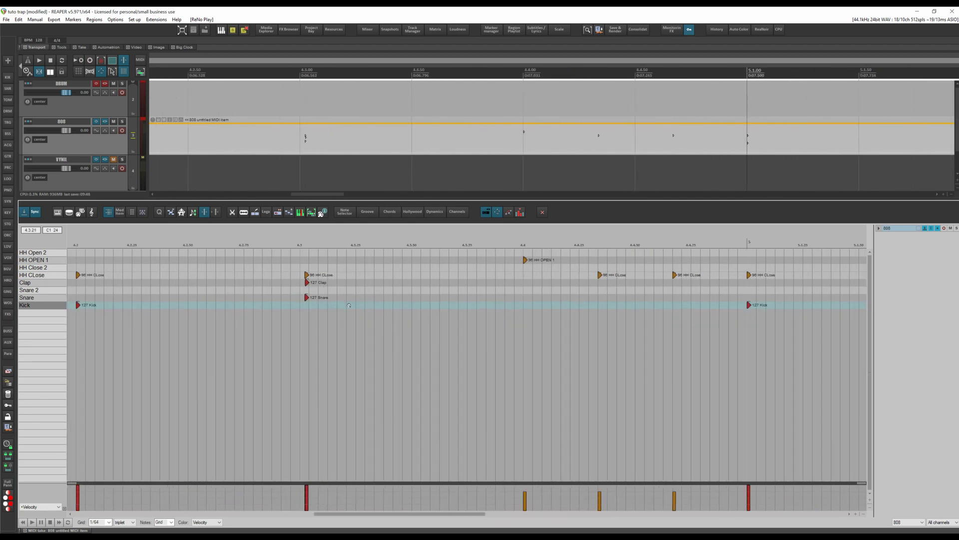
scroll(349, 305, "down", 2)
scroll(335, 298, "up", 3)
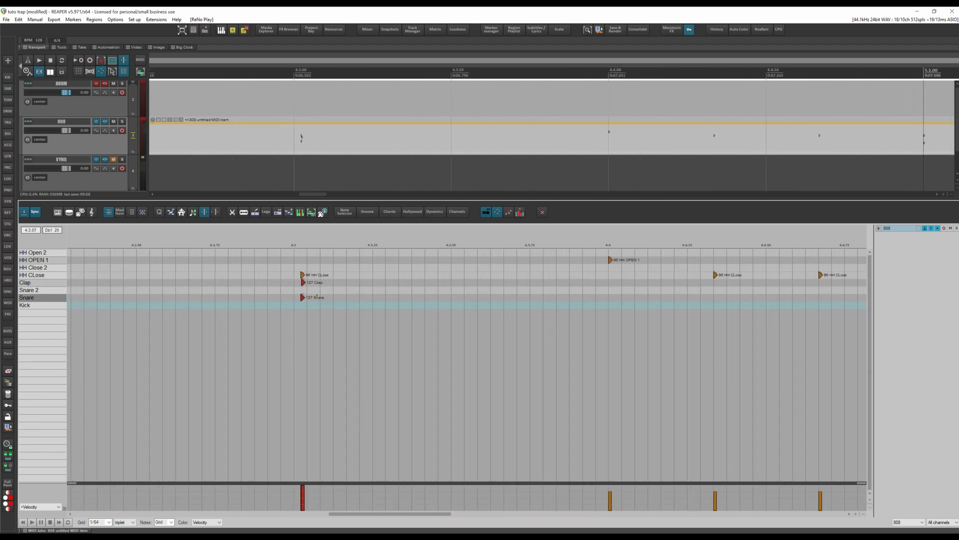
left_click_drag(315, 296, 453, 295)
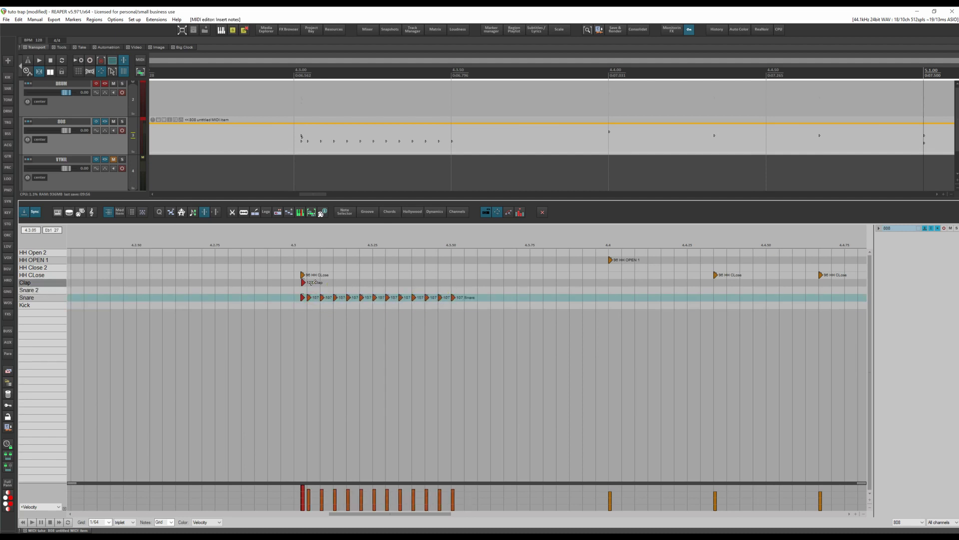
mouse_move(312, 282)
left_mouse_down()
mouse_move(453, 282)
mouse_move(310, 265)
left_mouse_up()
- Ramp the velocities of the snare and clap roll in bar 4 down to 23 and play the pattern from bar 3
left_click_drag(310, 487, 440, 509)
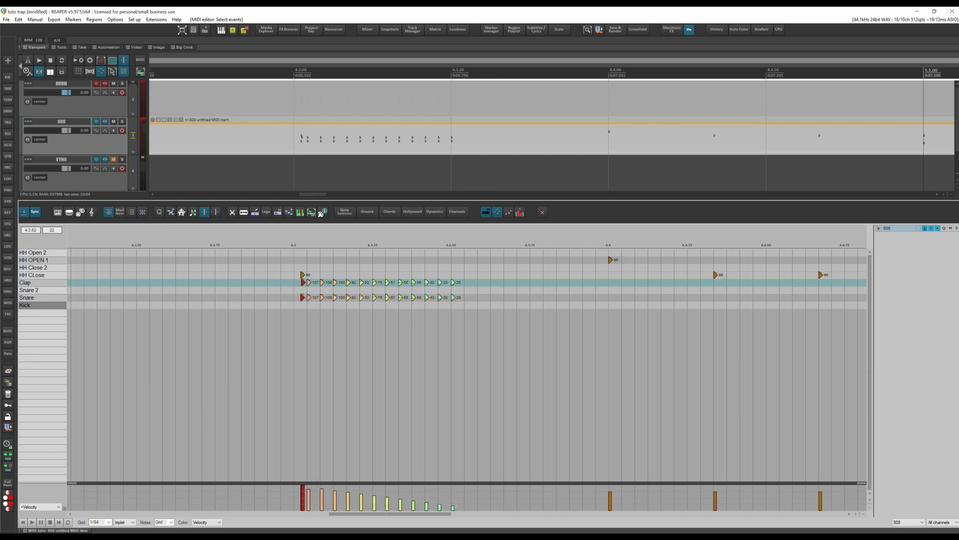
scroll(397, 422, "down", 8)
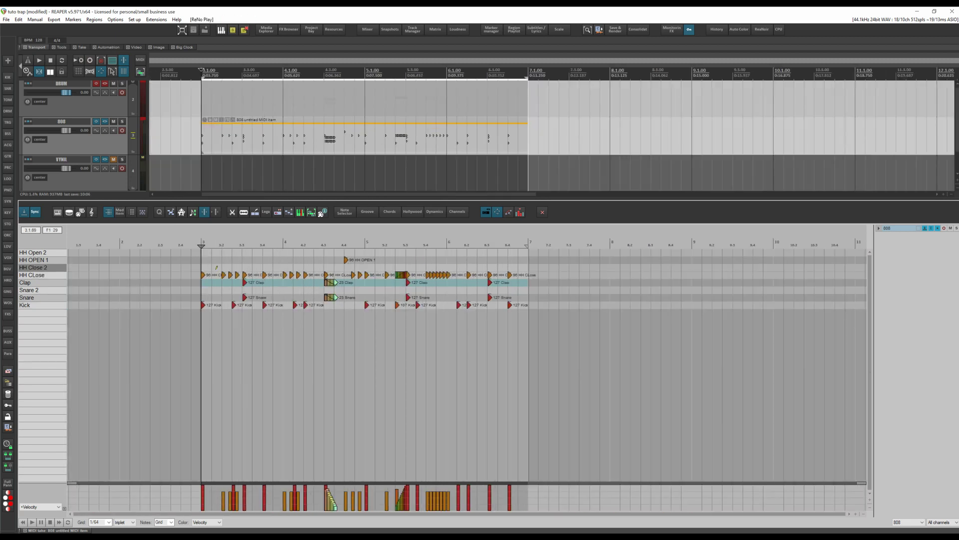
key("space")
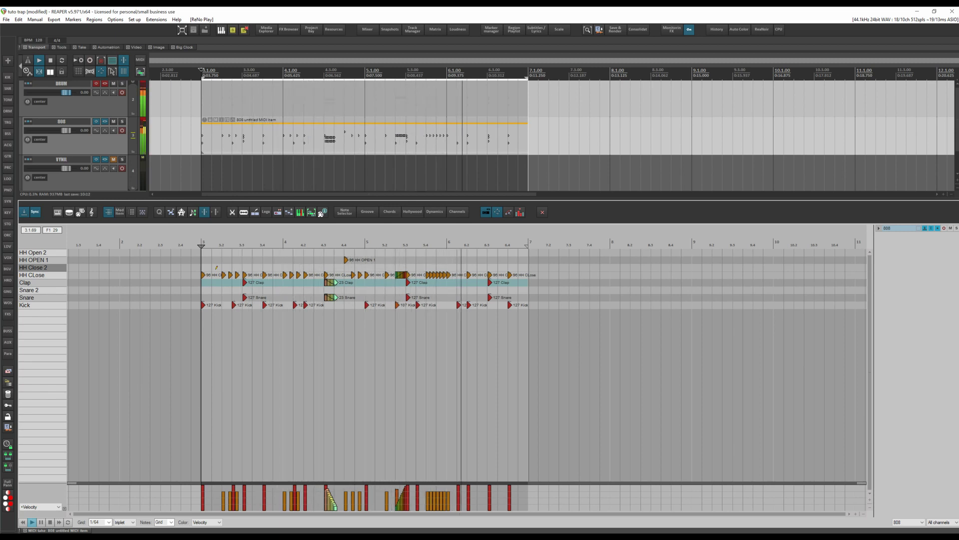
key("space")
- Set the grid to 1/8 triplet and add two HH CLose notes after beat 4 of bar 6 and one HH Close 2 note after beat 3
scroll(469, 289, "up", 3)
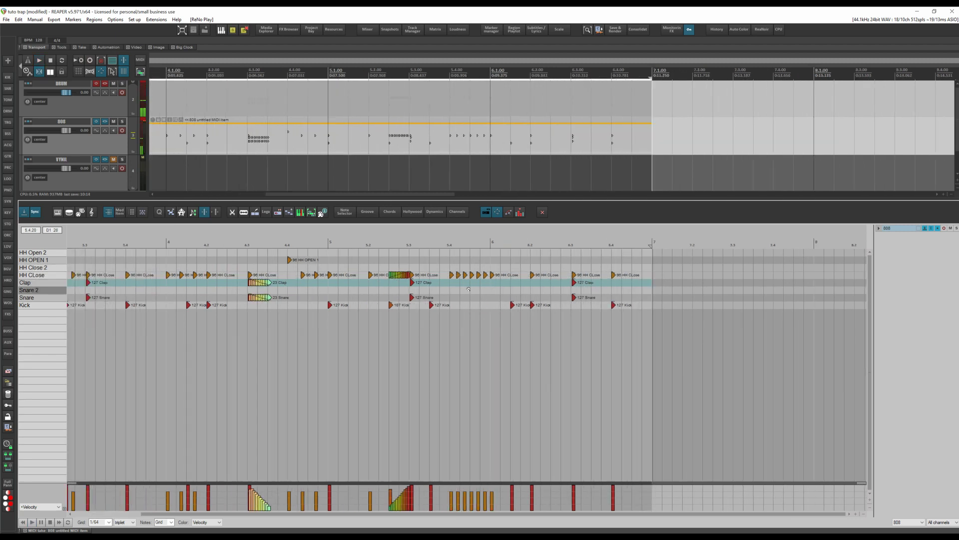
scroll(469, 289, "up", 3)
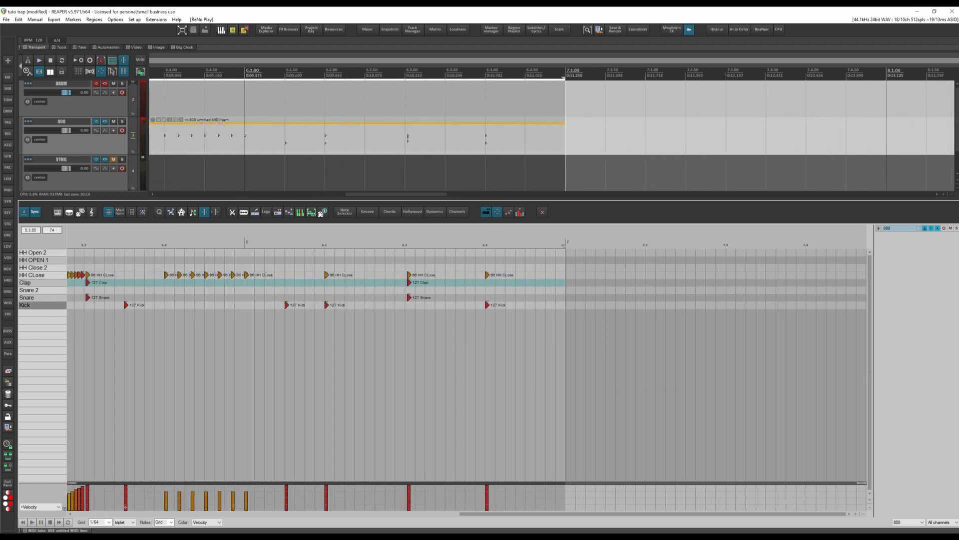
scroll(105, 522, "down", 2)
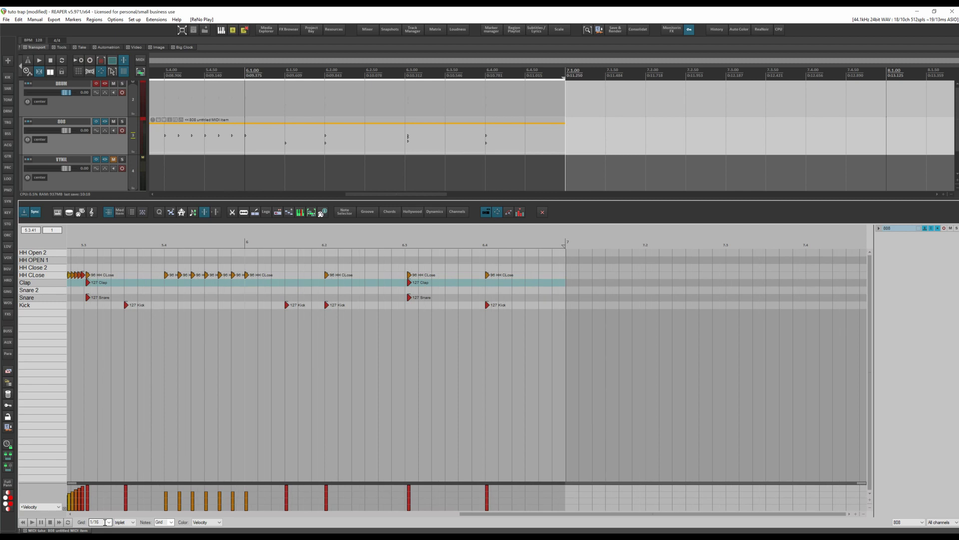
scroll(105, 521, "down", 1)
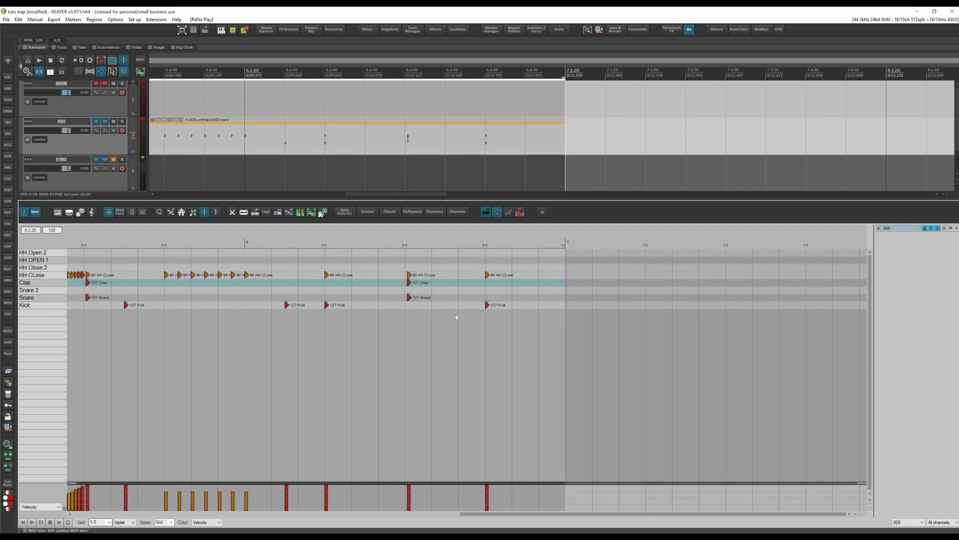
left_click(513, 275)
left_click(540, 275)
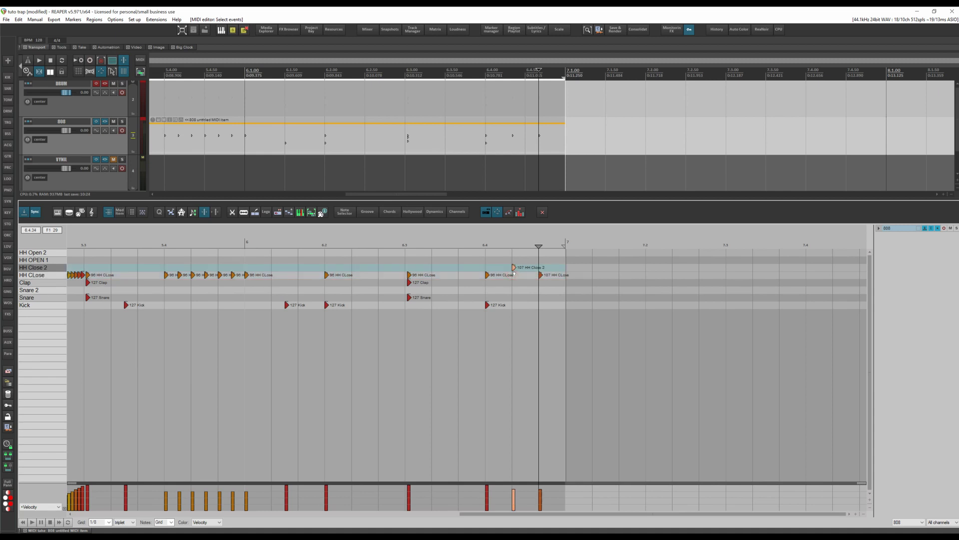
left_click(434, 267)
- Move the edit cursor to the start of bar 3 and play the whole four-bar pattern
key("space")
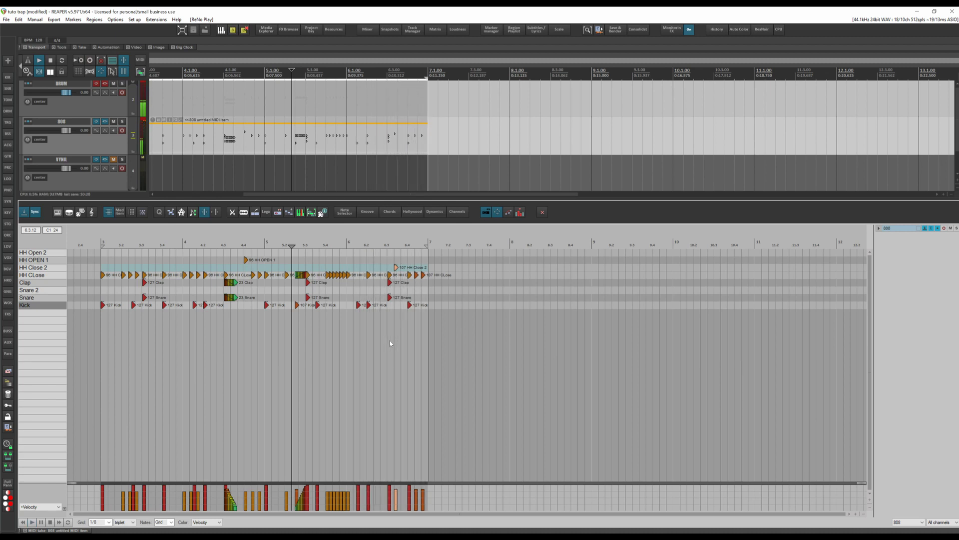
scroll(390, 343, "down", 5)
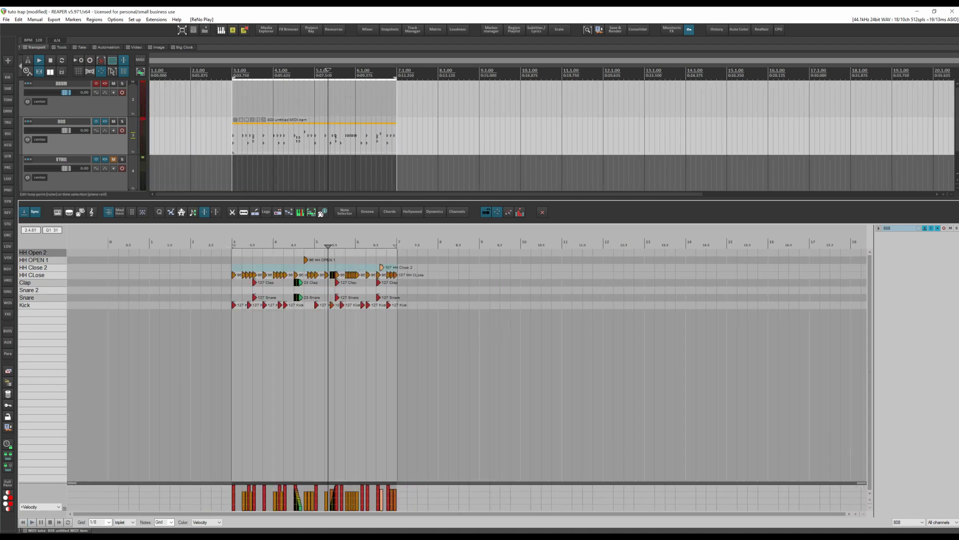
left_click(230, 244)
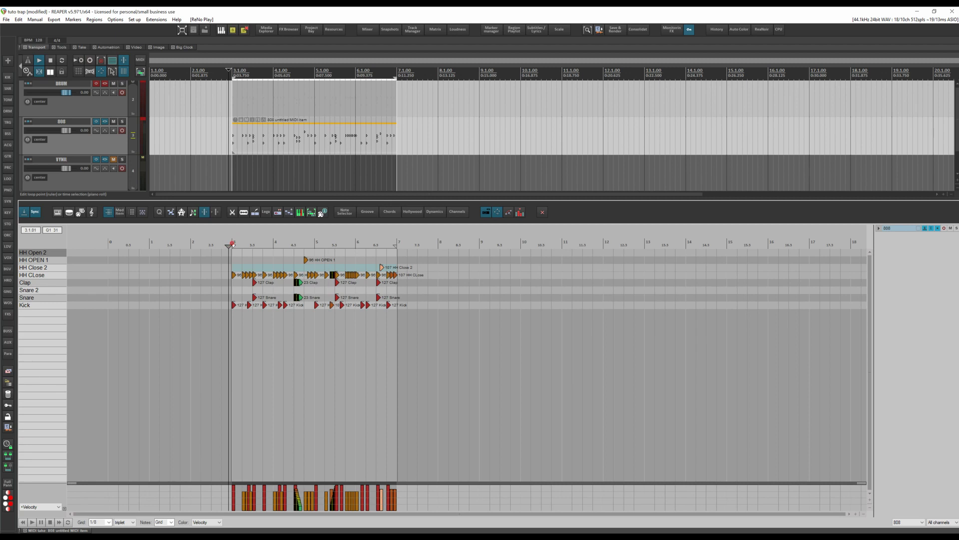
left_click(232, 243)
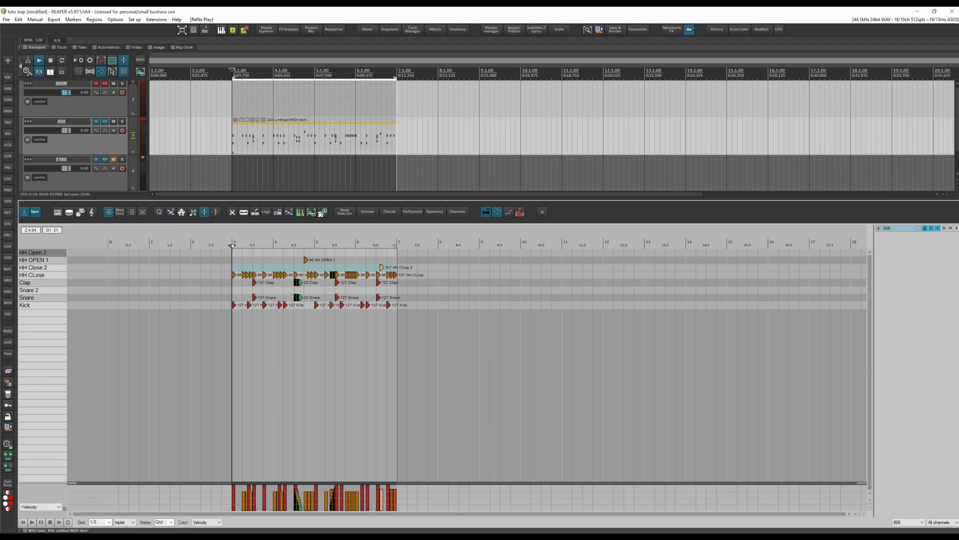
scroll(334, 291, "up", 4)
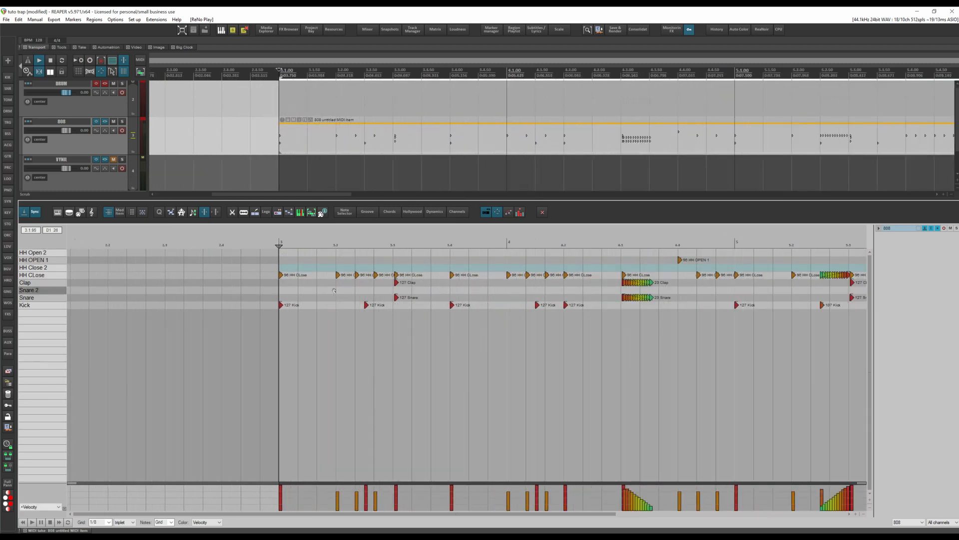
scroll(334, 291, "down", 4)
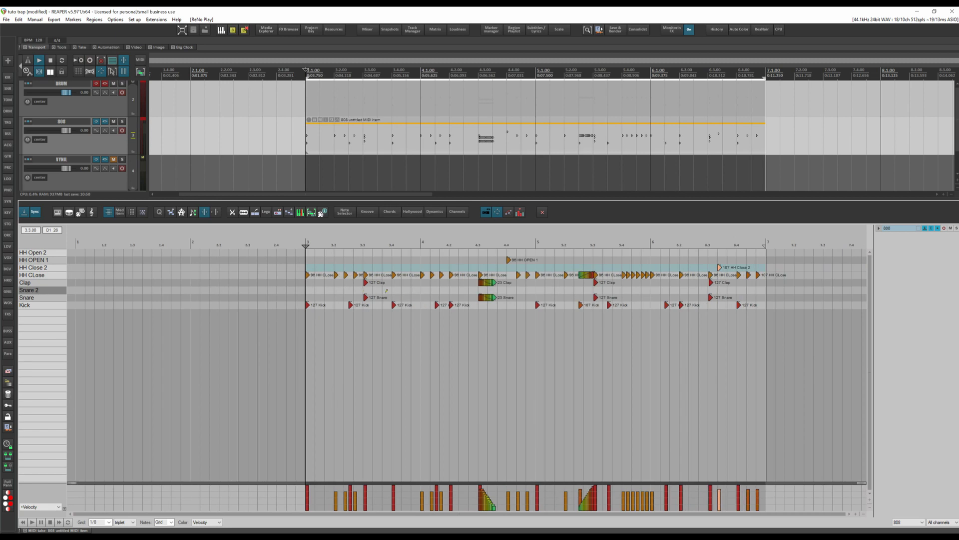
scroll(410, 294, "up", 2)
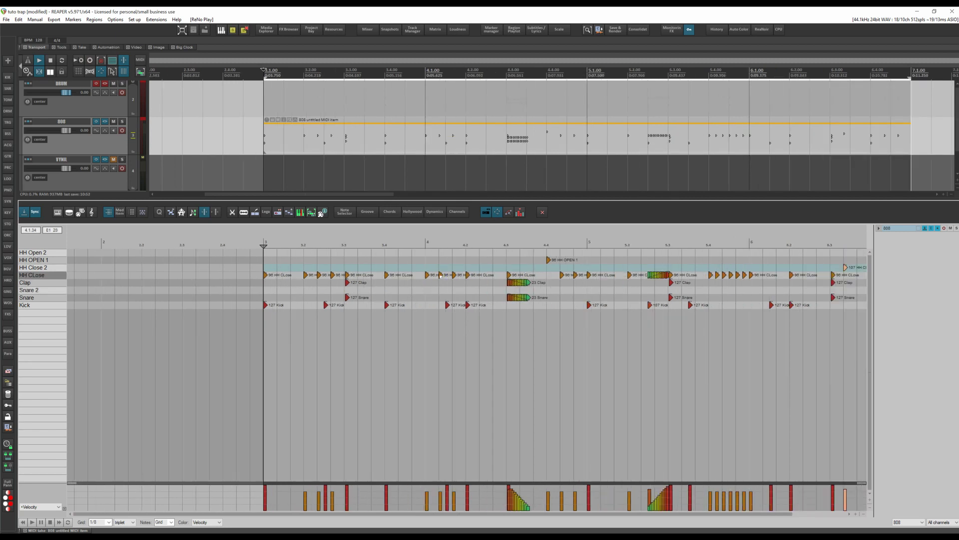
- Nudge the four consecutive HH CLose notes from the start of bar 4 slightly late, off the grid
scroll(439, 274, "up", 3)
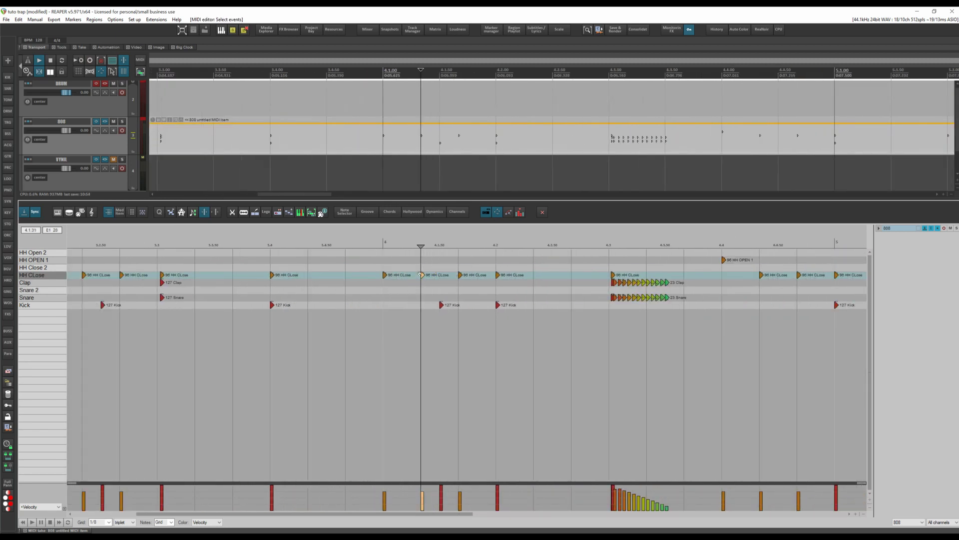
scroll(421, 275, "down", 2)
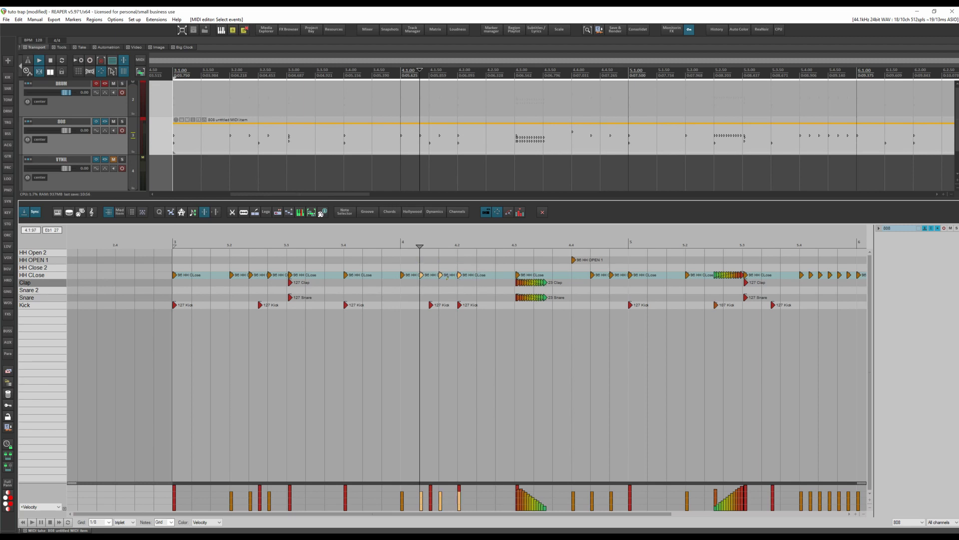
scroll(402, 290, "up", 3)
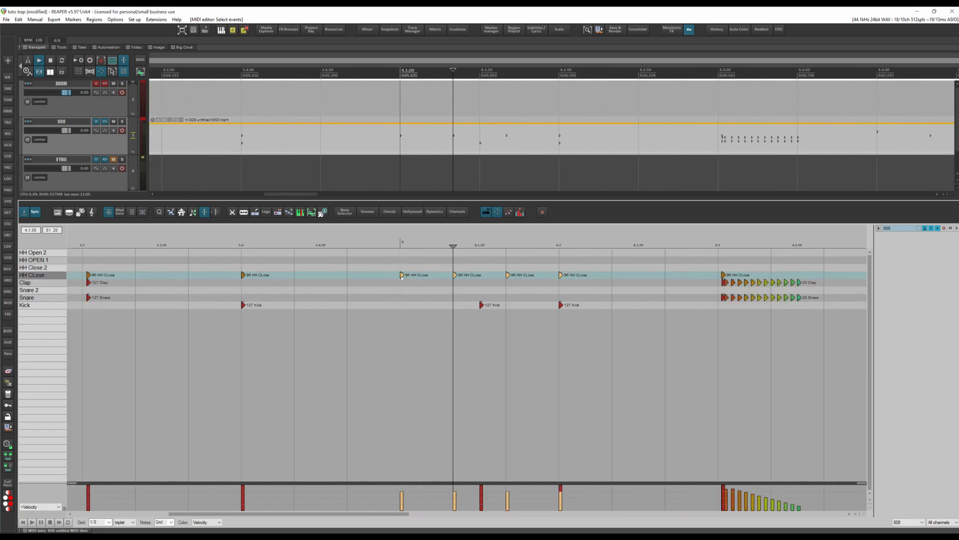
left_click_drag(402, 276, 405, 278)
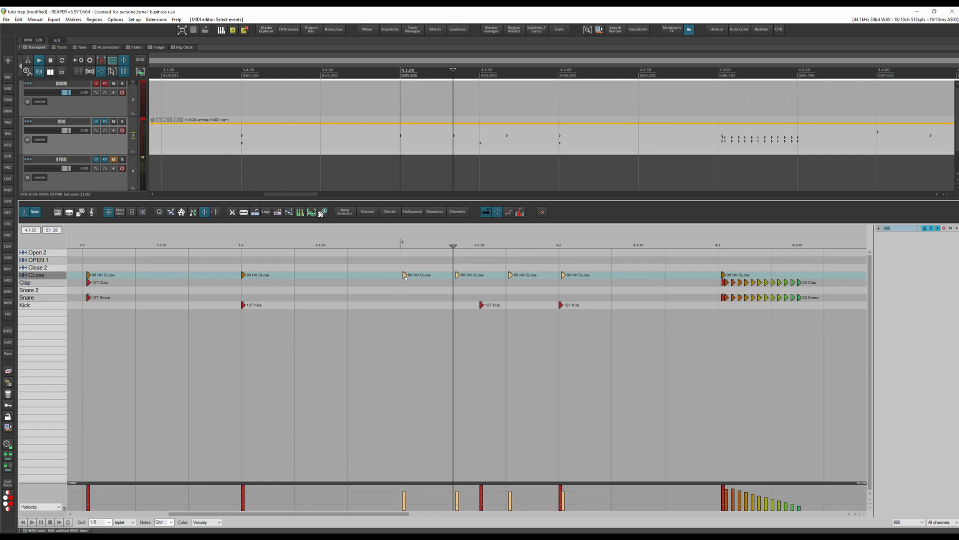
scroll(405, 278, "down", 5)
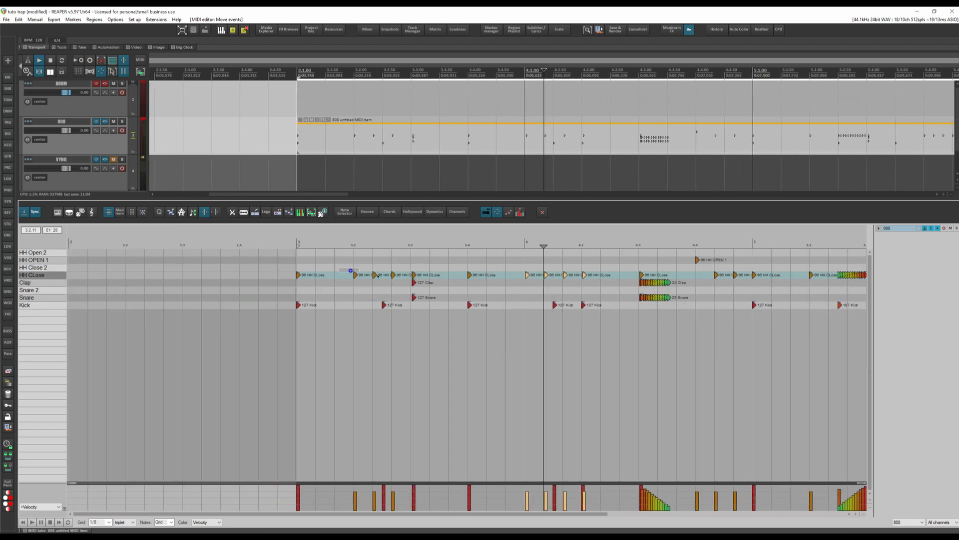
- Nudge the three HH CLose notes starting on beat 2 of bar 3 slightly late, off the grid
left_click_drag(350, 271, 394, 277)
scroll(339, 272, "up", 4)
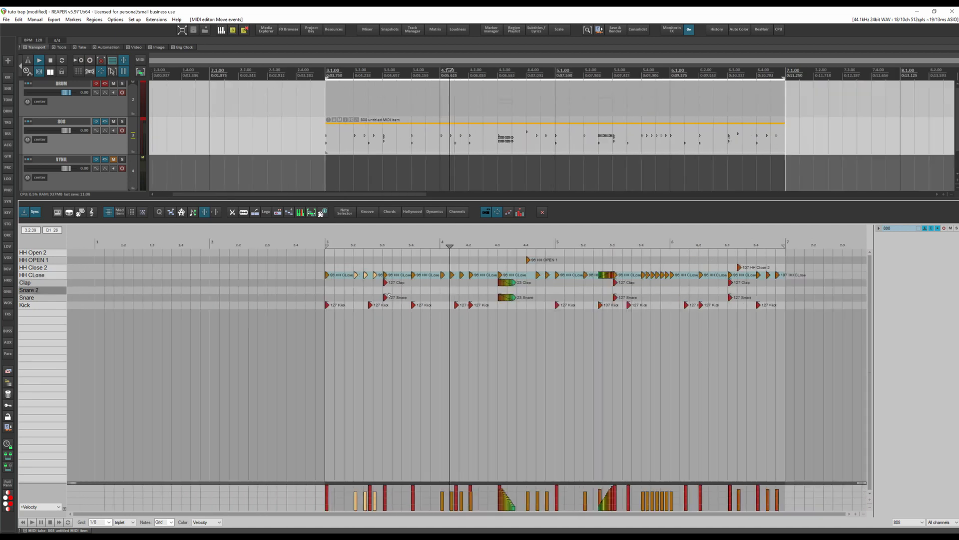
scroll(389, 296, "up", 3)
- Nudge the last three HH CLose notes, starting on beat 4 of bar 6, slightly late
scroll(484, 313, "right", 4)
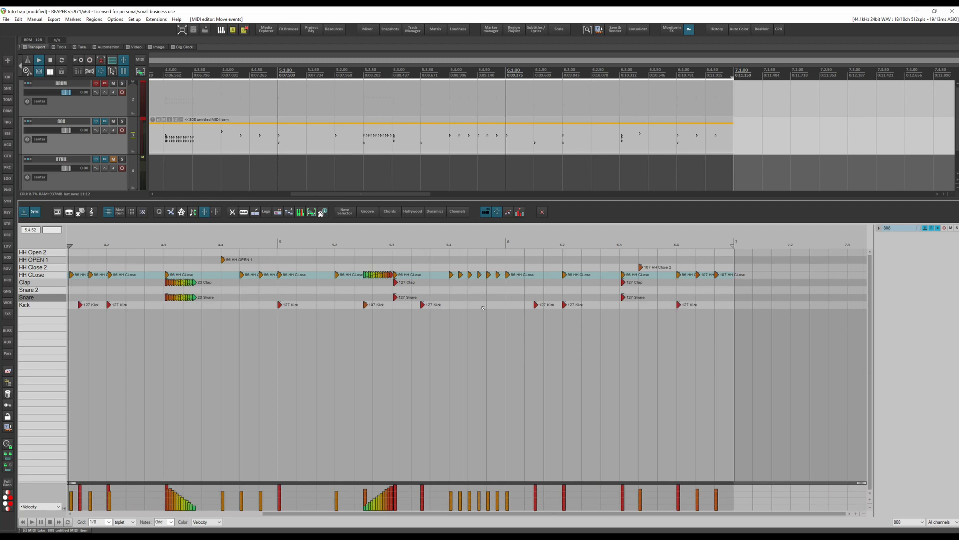
scroll(521, 264, "up", 3)
left_click_drag(521, 263, 606, 285)
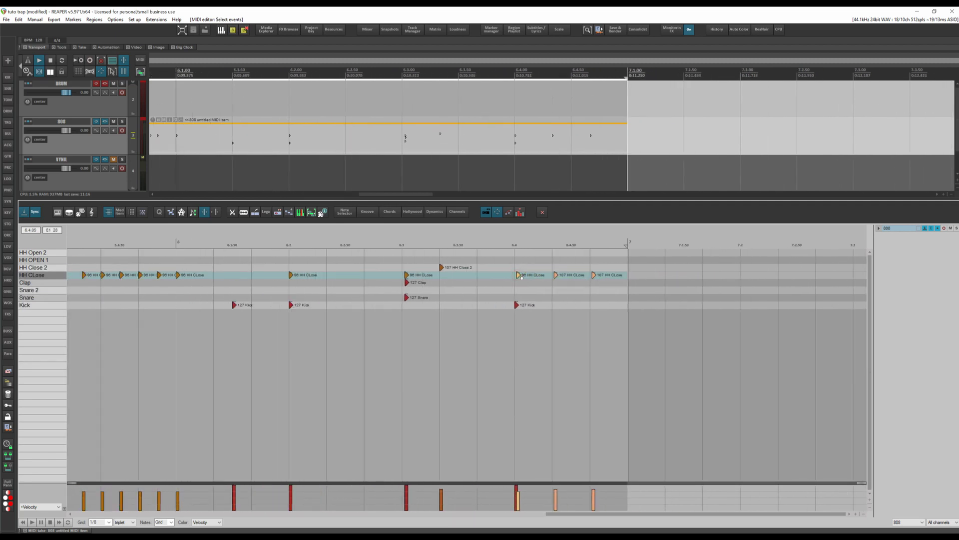
- Lower the velocities of some notes in the HH CLose triplet run starting on beat 4 of bar 5
scroll(424, 332, "left", 3)
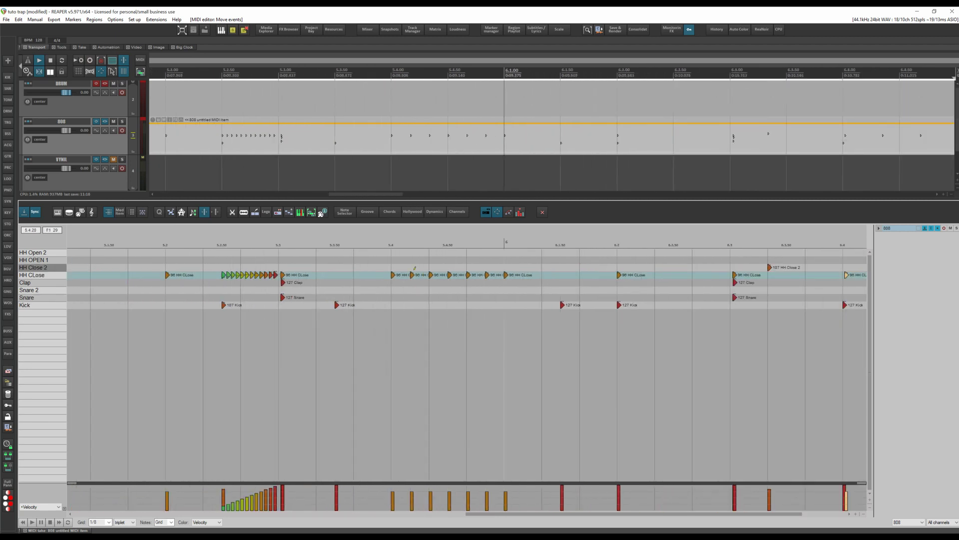
left_click(412, 275)
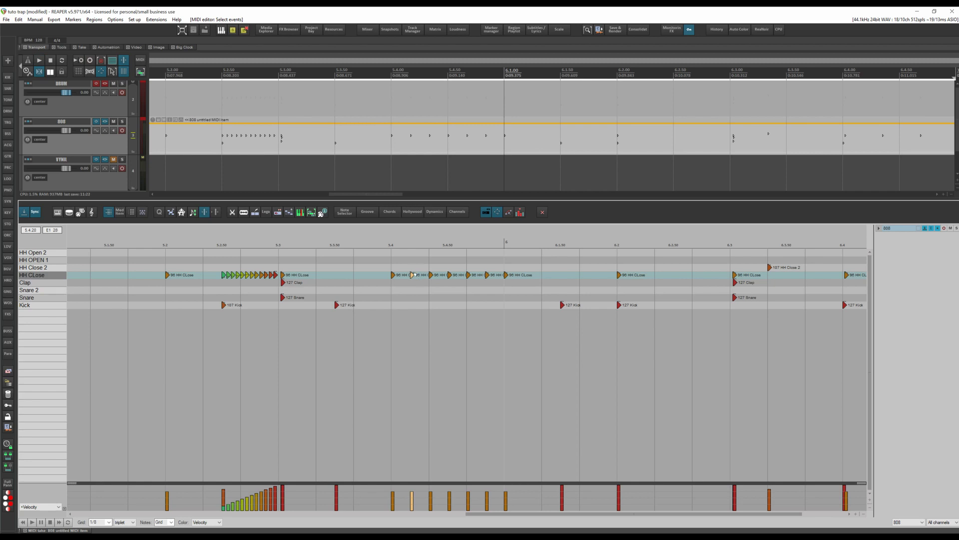
left_click_drag(412, 275, 451, 274)
scroll(446, 294, "down", 5)
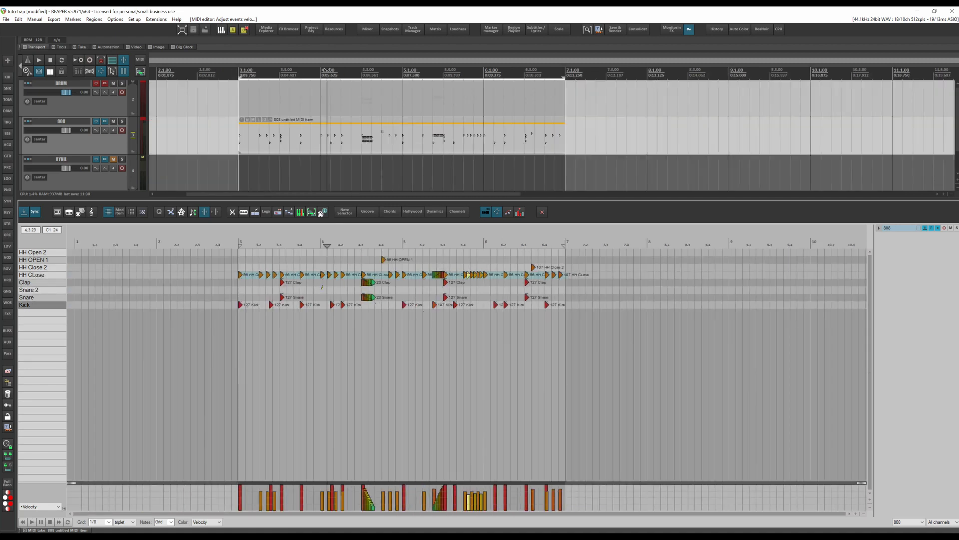
- Play the pattern from the start of bar 3 and close the MIDI editor
left_click(239, 240)
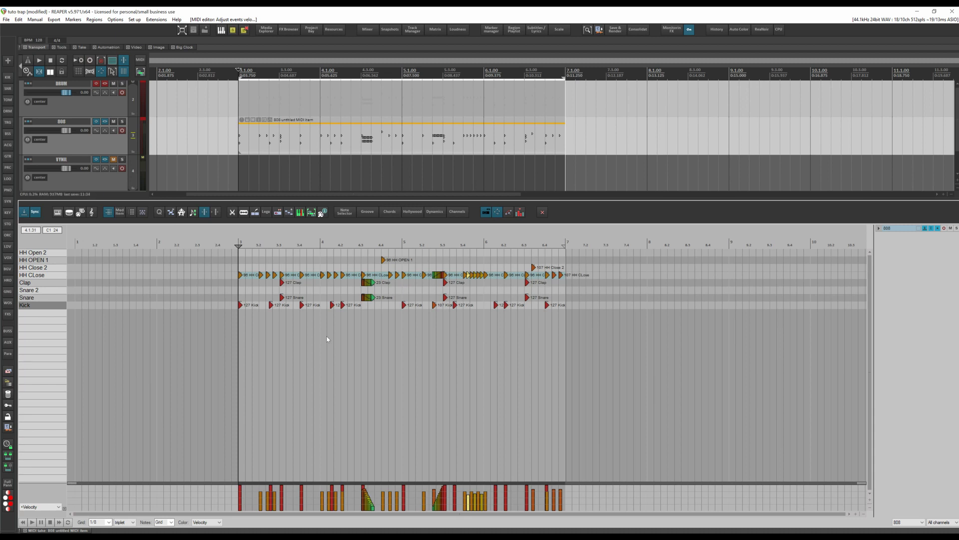
key("space")
left_click(543, 212)
scroll(254, 227, "down", 2)
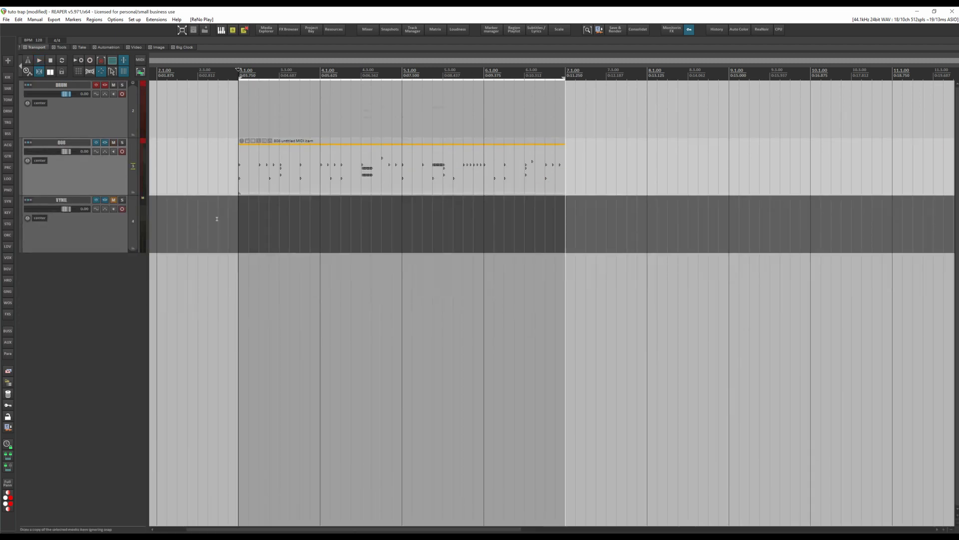
- Unmute the VYNIL track and open its Battery 4 instrument with the Turntable Rocker Kit
left_click(114, 203)
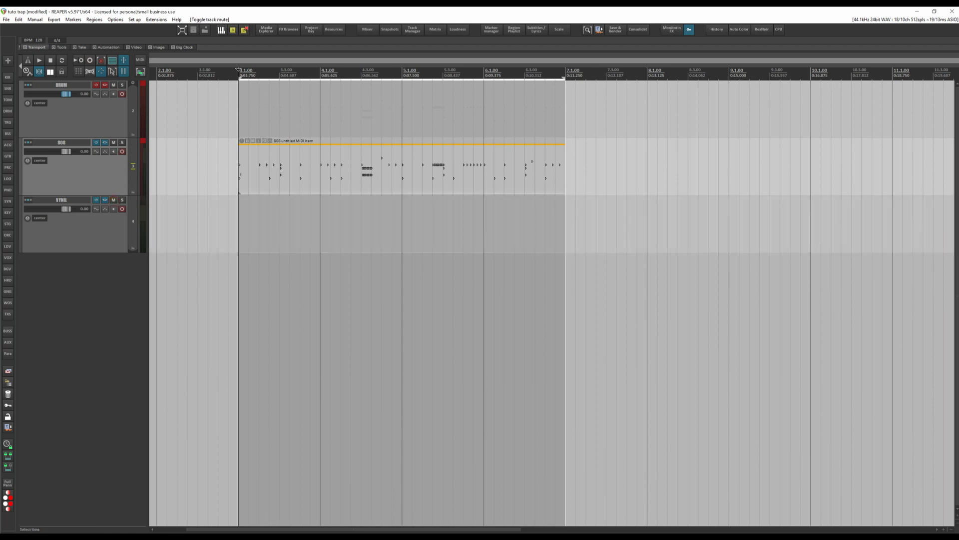
left_click(273, 162)
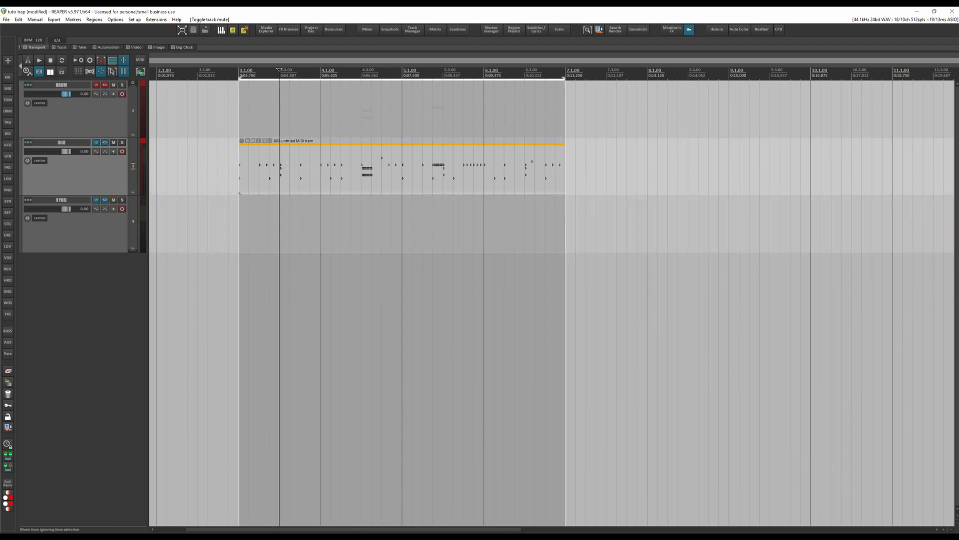
left_click(107, 201)
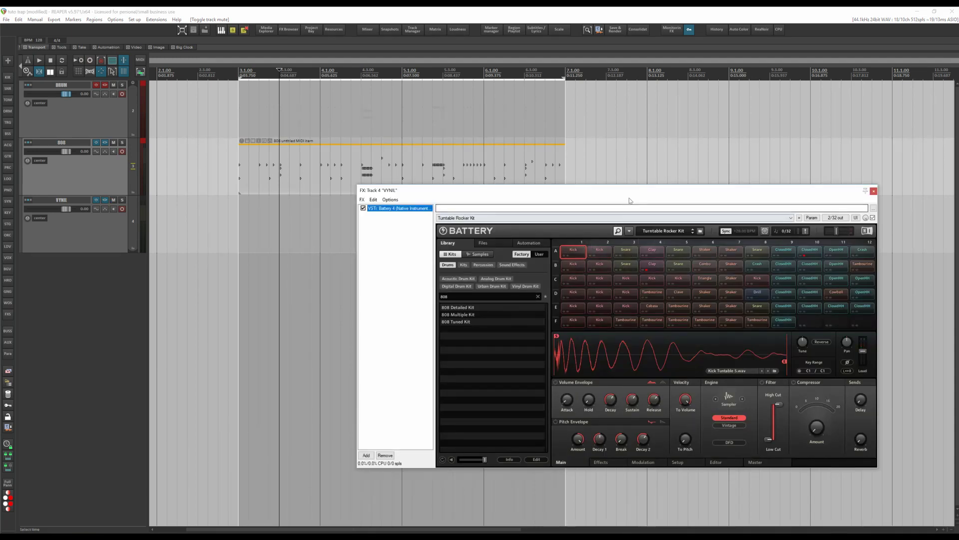
left_click_drag(625, 190, 544, 156)
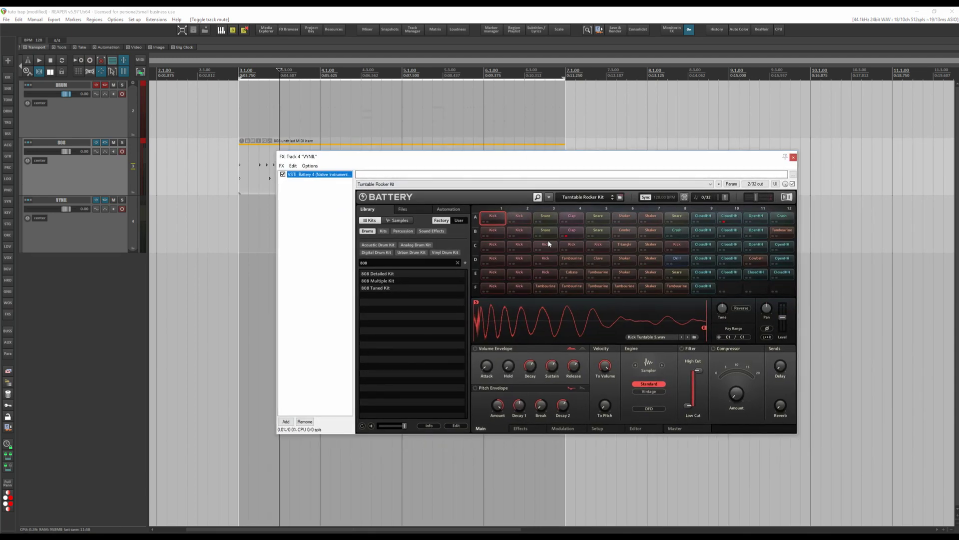
- Audition several kick, clap, hi-hat and shaker cells of the Turntable Rocker Kit, and close the instrument window
left_click(549, 244)
left_click(522, 233)
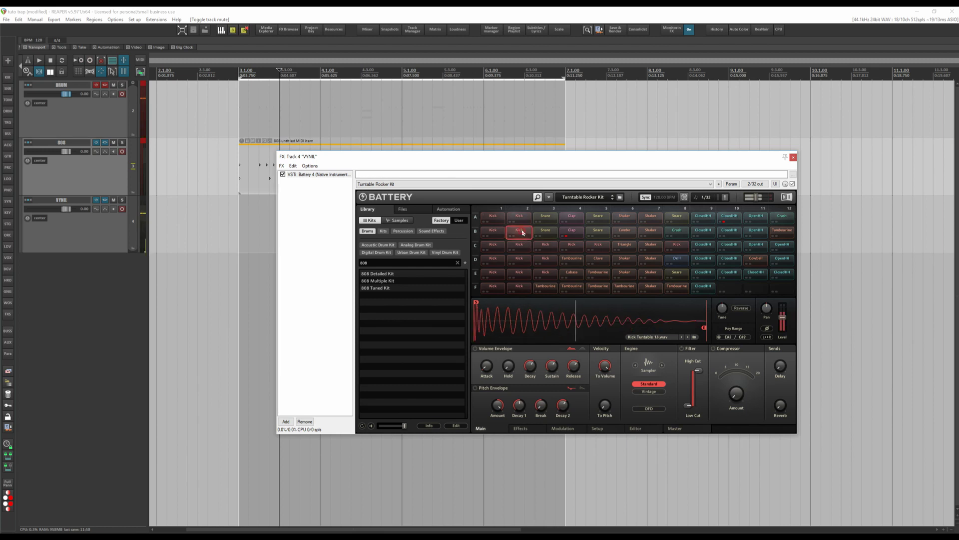
left_click(573, 231)
left_click(599, 245)
left_click(703, 260)
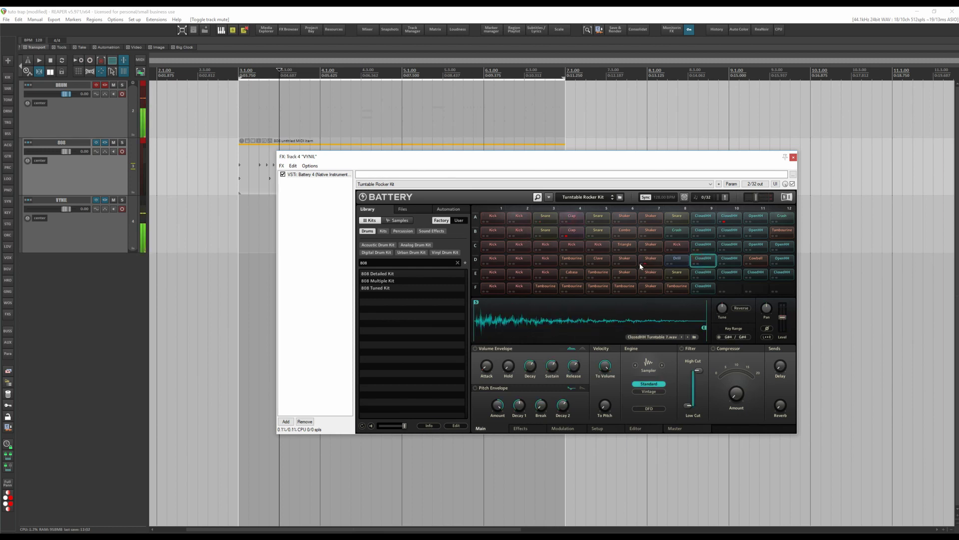
left_click(624, 260)
left_click(793, 157)
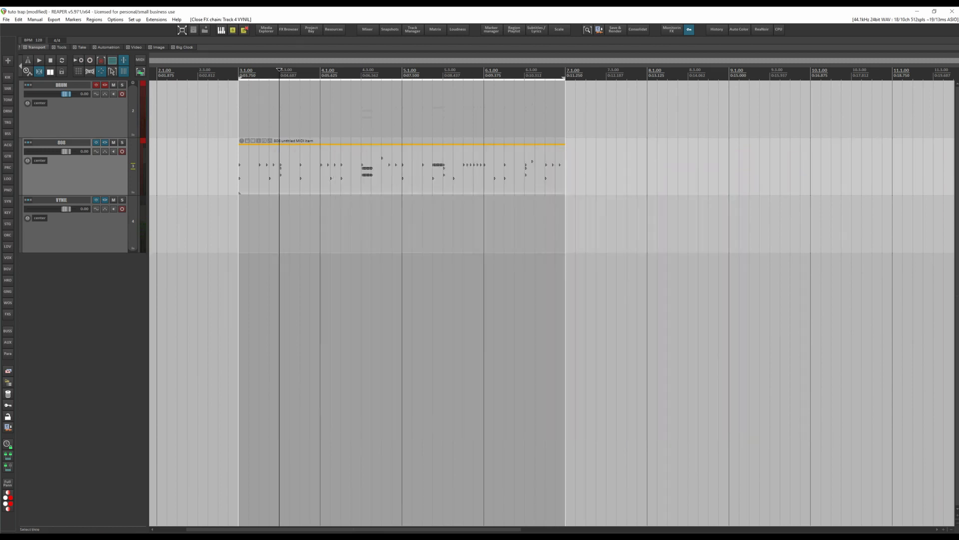
- Copy the 808 track's four-bar MIDI item onto the VYNIL track at bar 3 as a pooled copy
left_click_drag(300, 156, 293, 208)
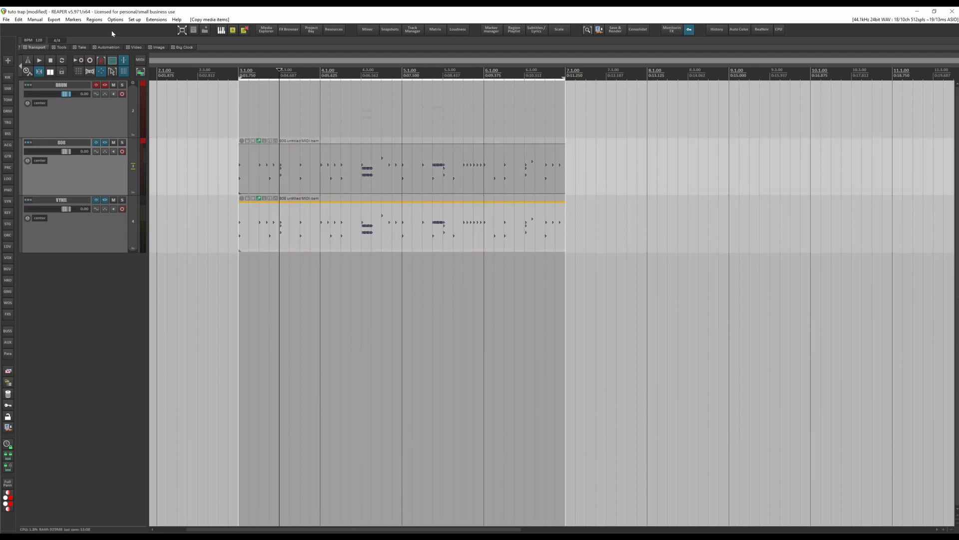
- Review the mouse modifiers for dragging a media item in the preferences, including the pooled MIDI copy, and close them
left_click(134, 20)
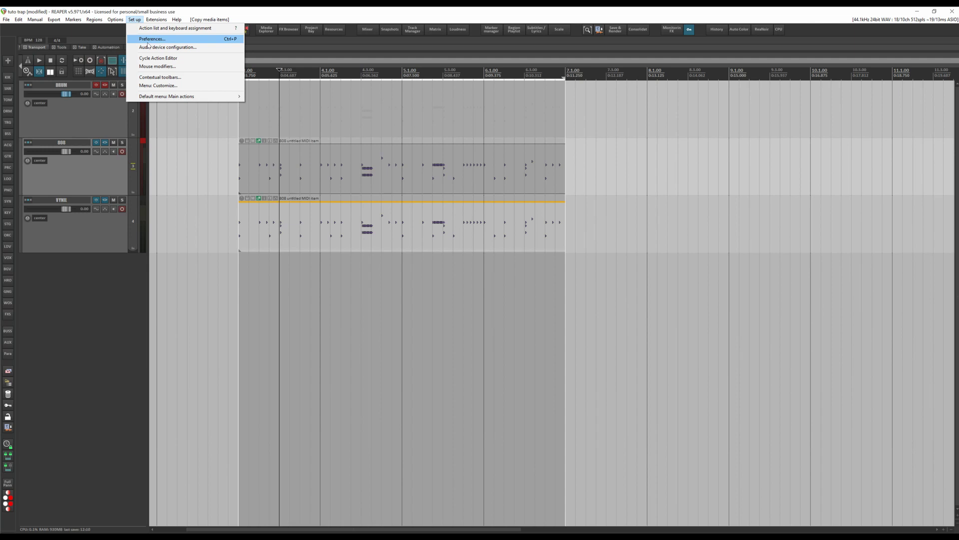
left_click(158, 66)
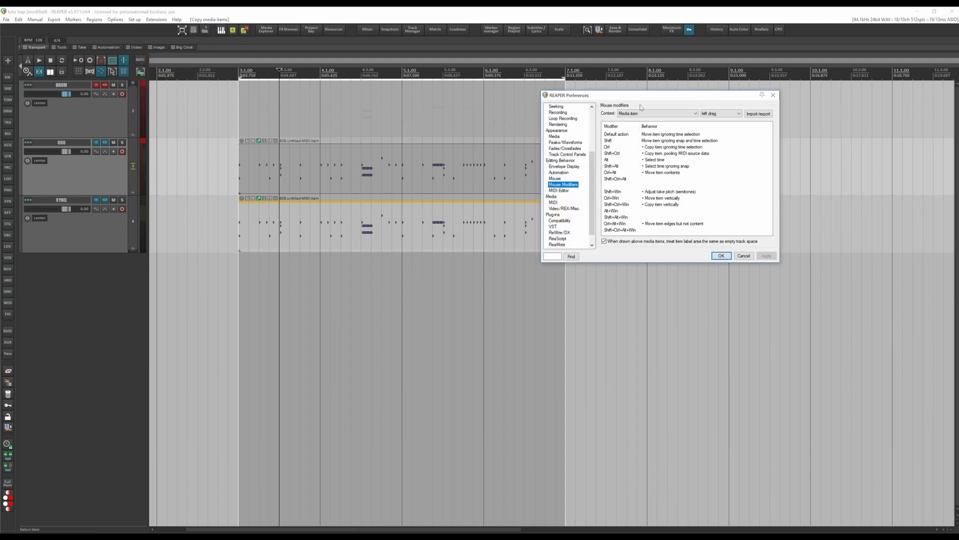
left_click(727, 114)
left_click(773, 95)
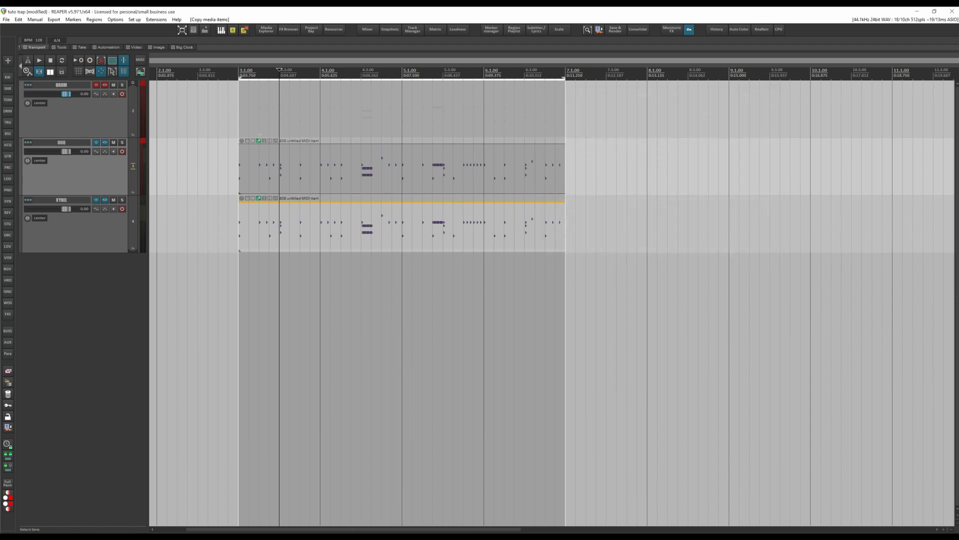
- Open the 808 item for editing, try a test HH CLose note after beat 2 of bar 4, delete it and close the editor
left_click(313, 167)
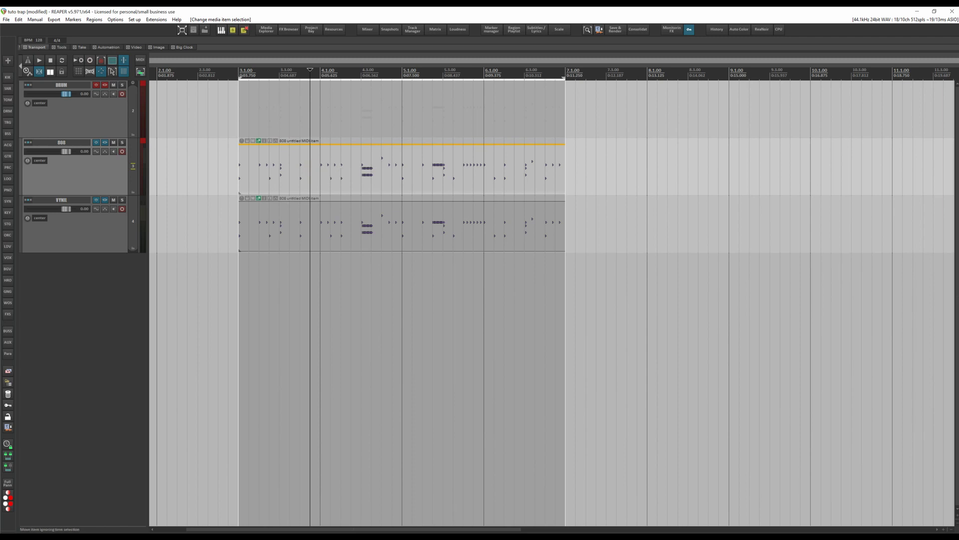
double_click(338, 168)
scroll(396, 272, "up", 5)
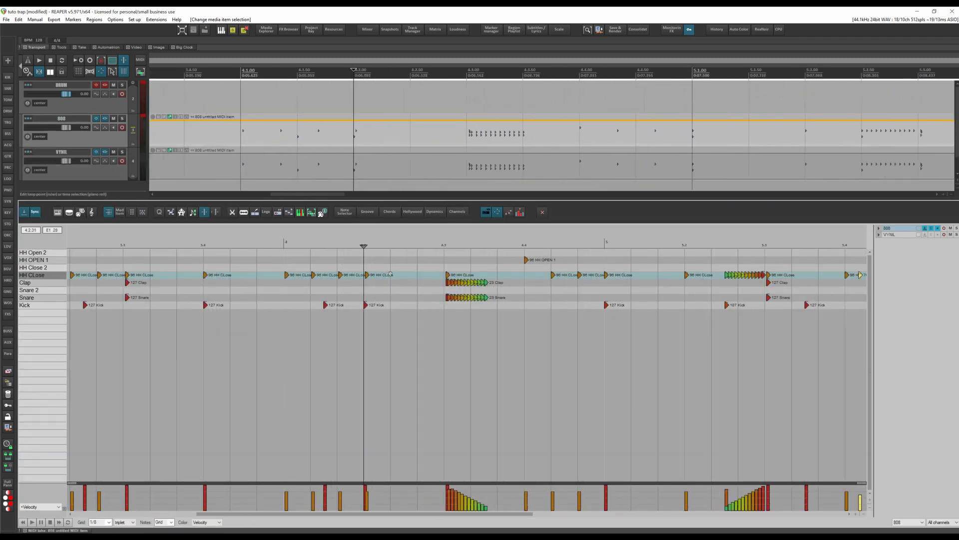
left_click(396, 273)
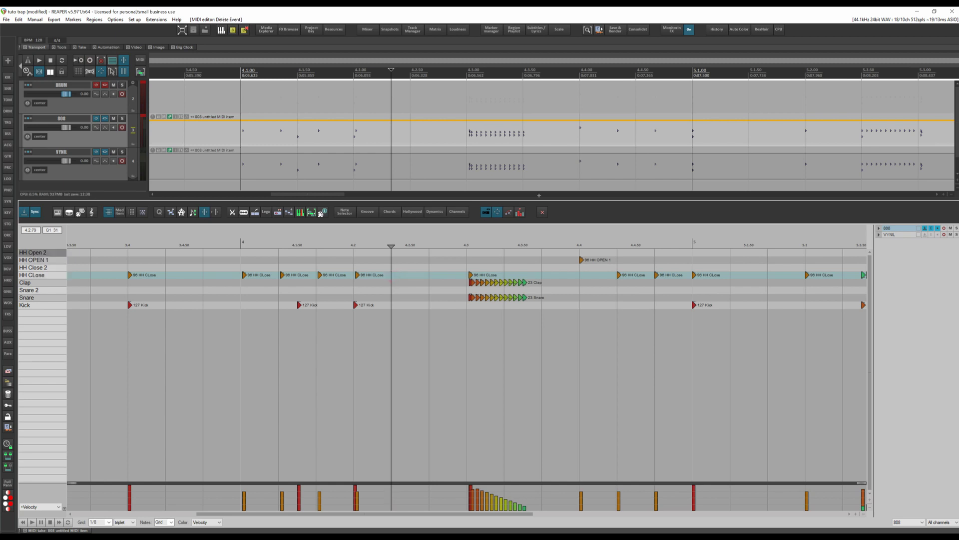
key("Escape")
- Solo the VYNIL track and play it alone, and solo the 808 track too and play both layers together
left_click(123, 200)
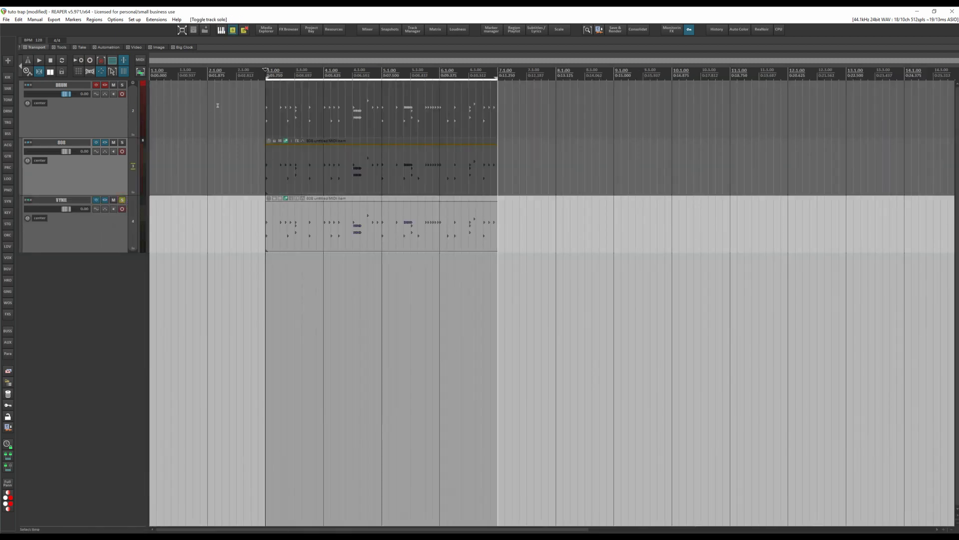
key("space")
left_click(121, 144)
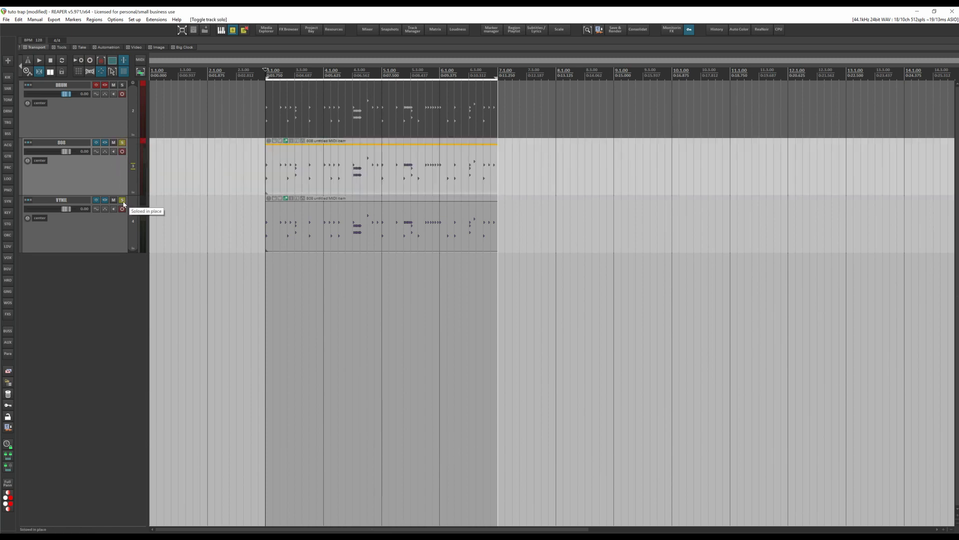
key("space")
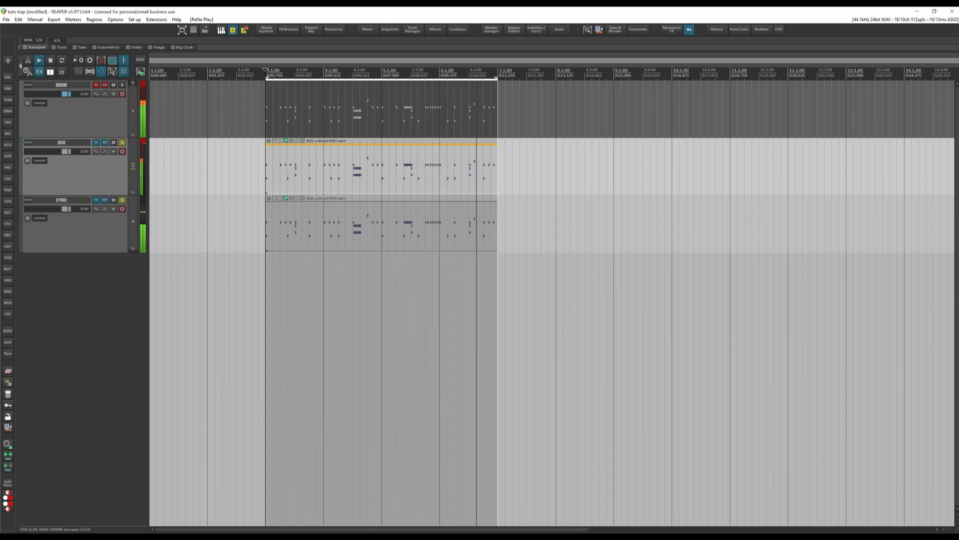
- Turn on repeat, enable the DRUM folder track's effects with its FX chain open, and add the VYNIL track to the selection
key("r")
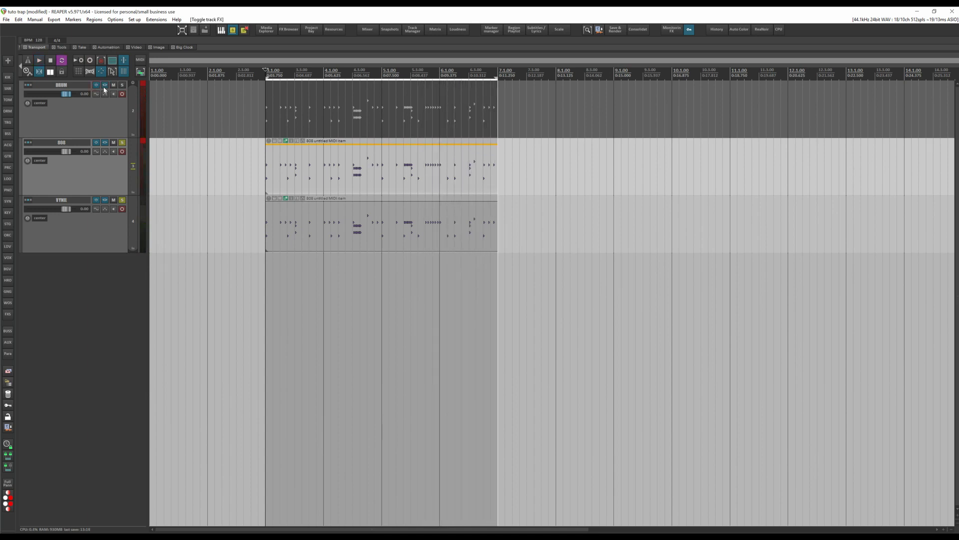
left_click(105, 89)
left_click_drag(329, 52, 628, 126)
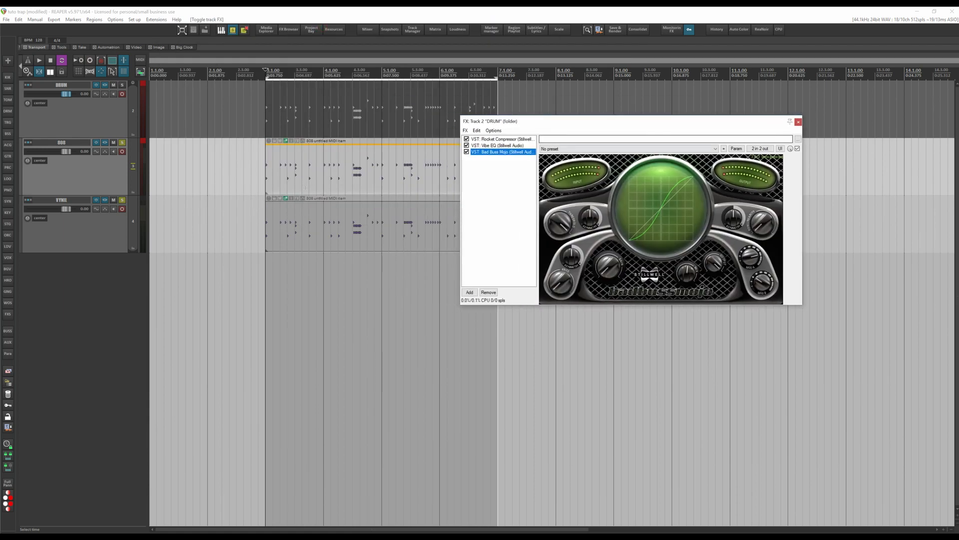
left_click(91, 232, "ctrl")
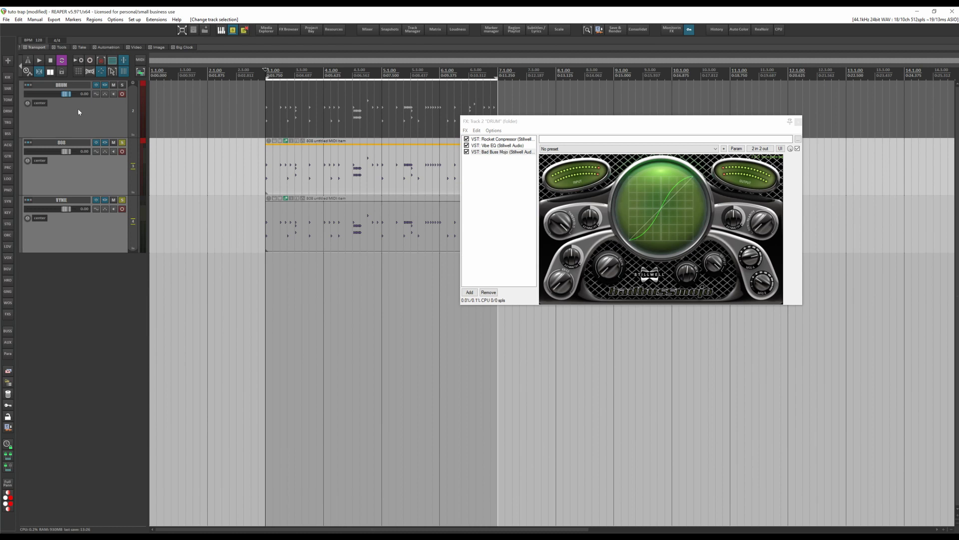
- Show the Rocket Compressor in the DRUM FX chain and bypass the Vibe EQ and Bad Buss Mojo
left_click(477, 140)
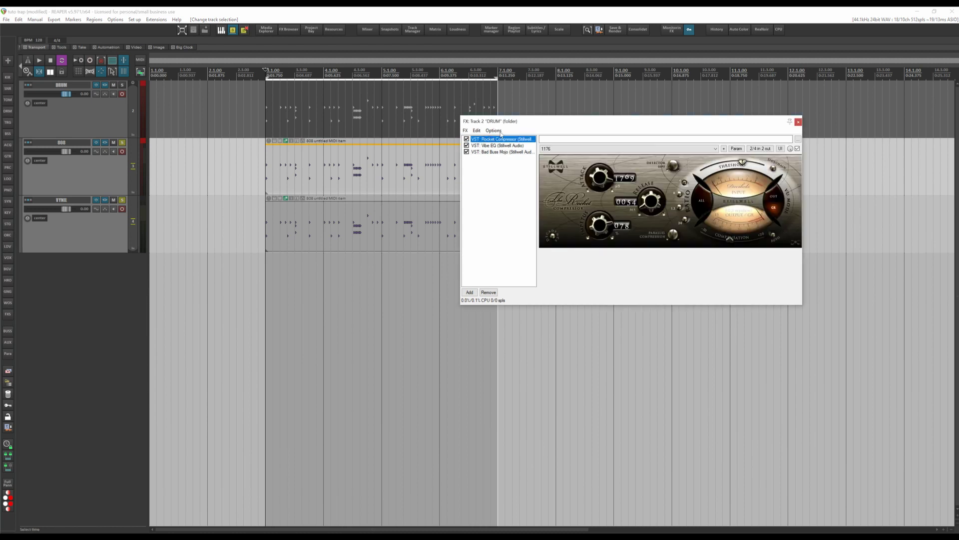
left_click(467, 146)
left_click_drag(554, 115, 577, 86)
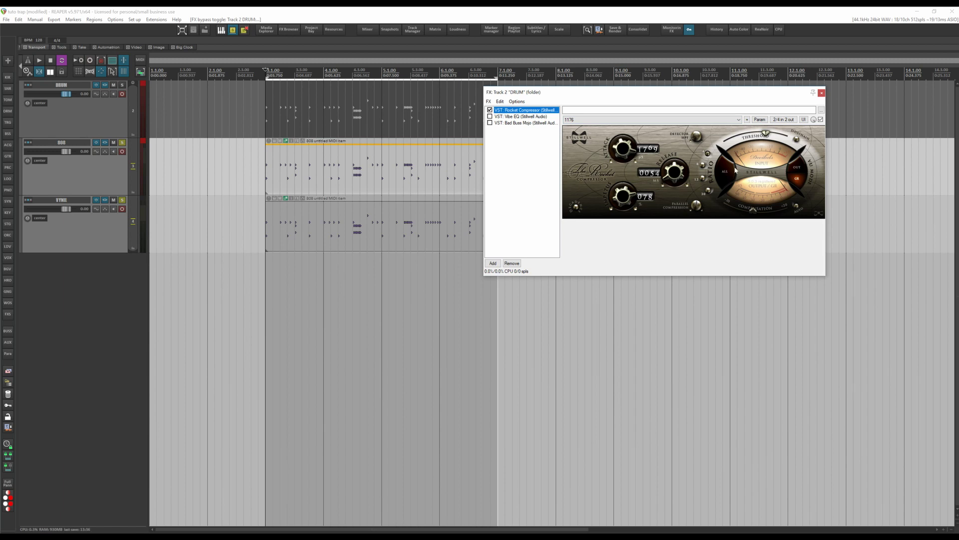
- Play the drum loop through the Rocket Compressor alone and compare the sound with the compressor bypassed and enabled
key("space")
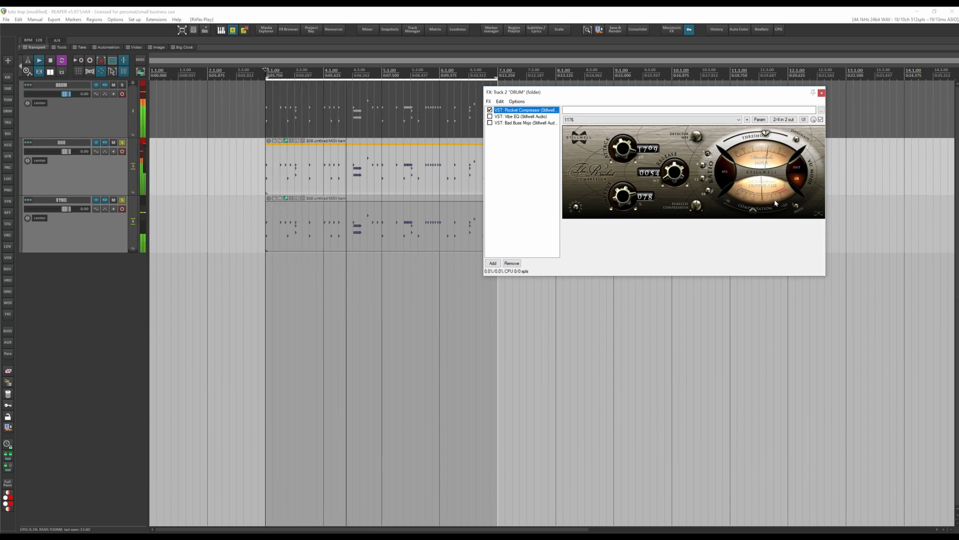
key("space")
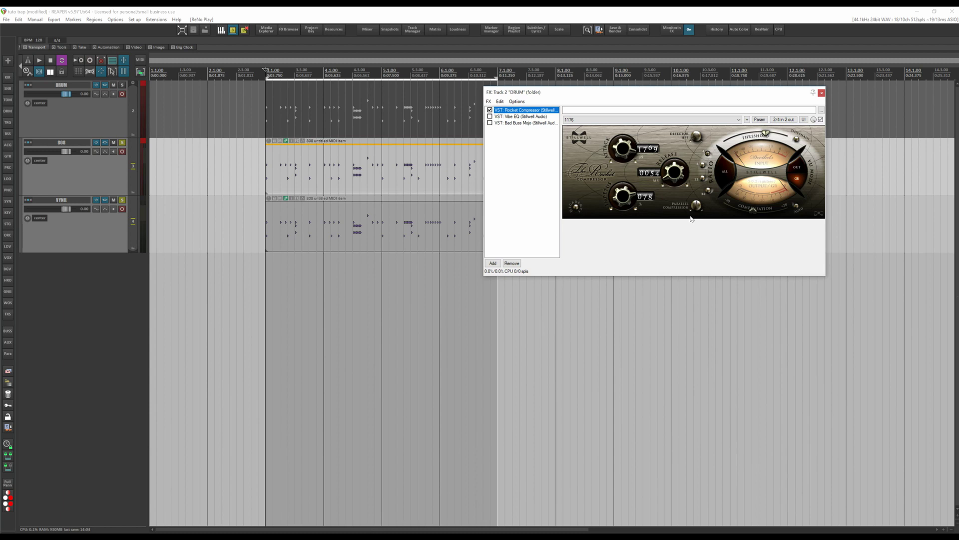
key("space")
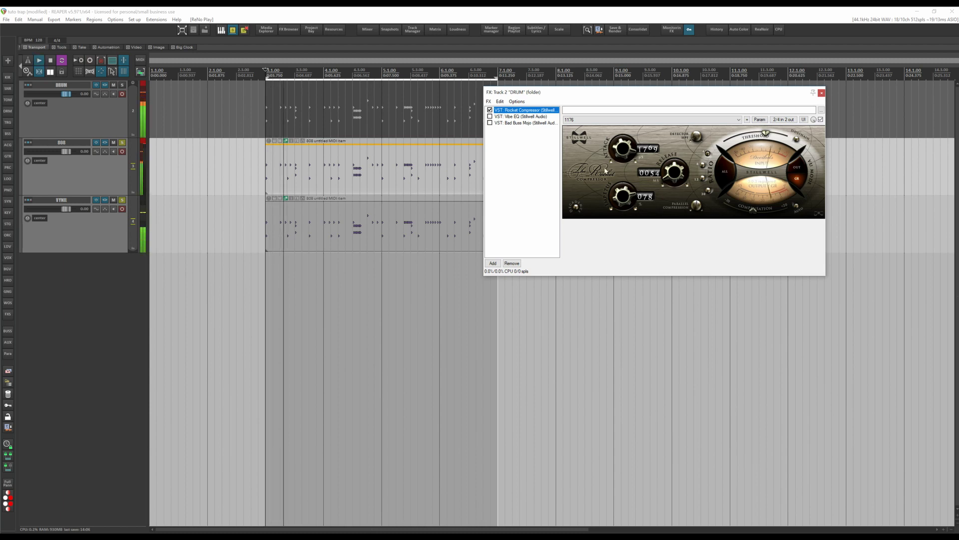
left_click(491, 110)
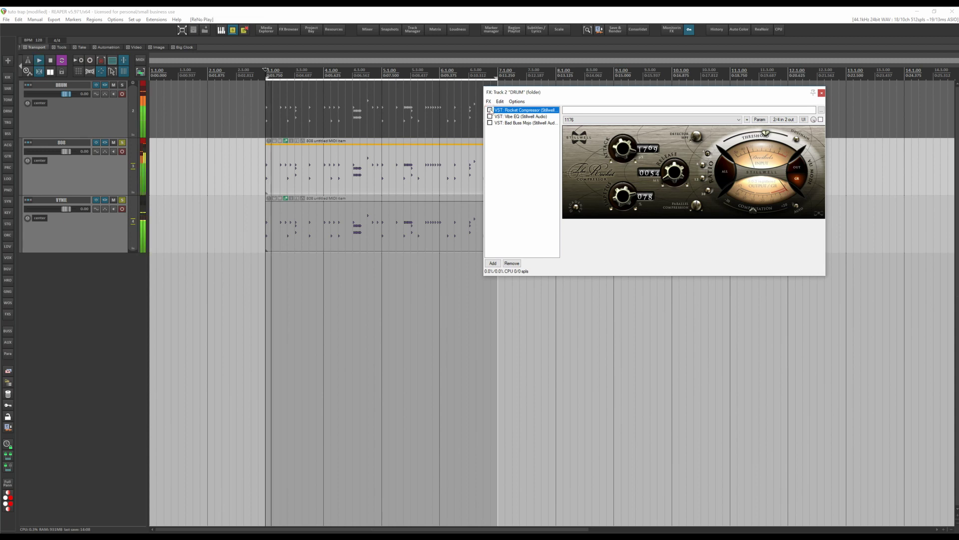
left_click(490, 109)
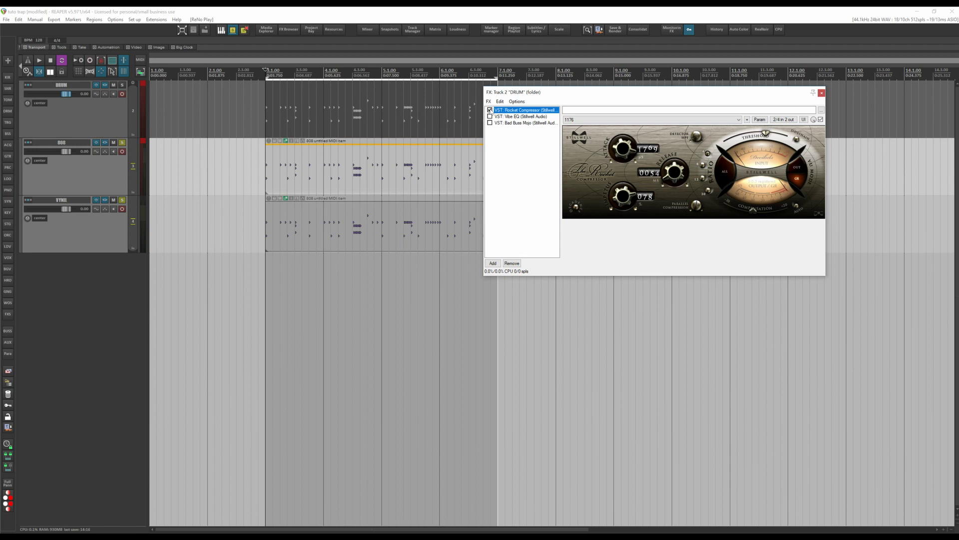
- Enable the Vibe EQ in the DRUM FX chain and play the loop with it
left_click(490, 117)
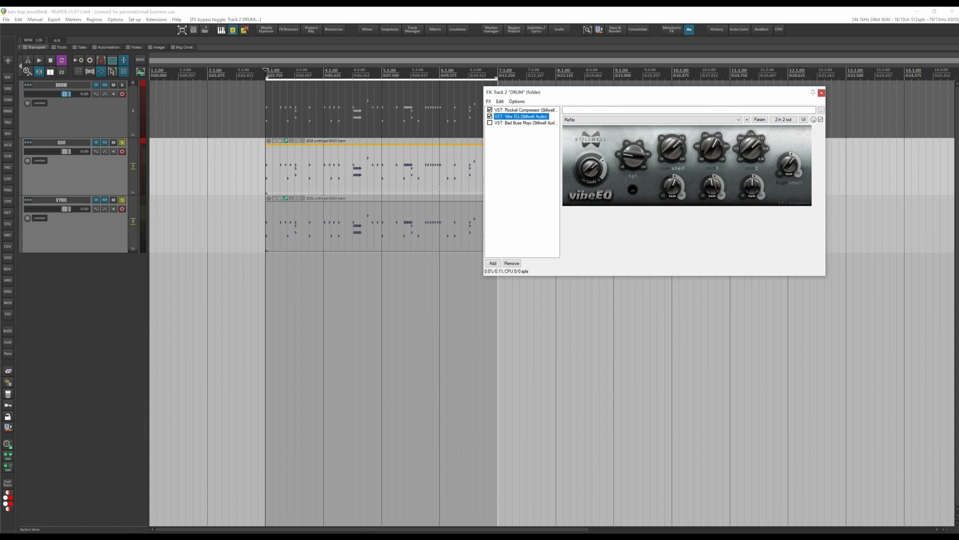
key("space")
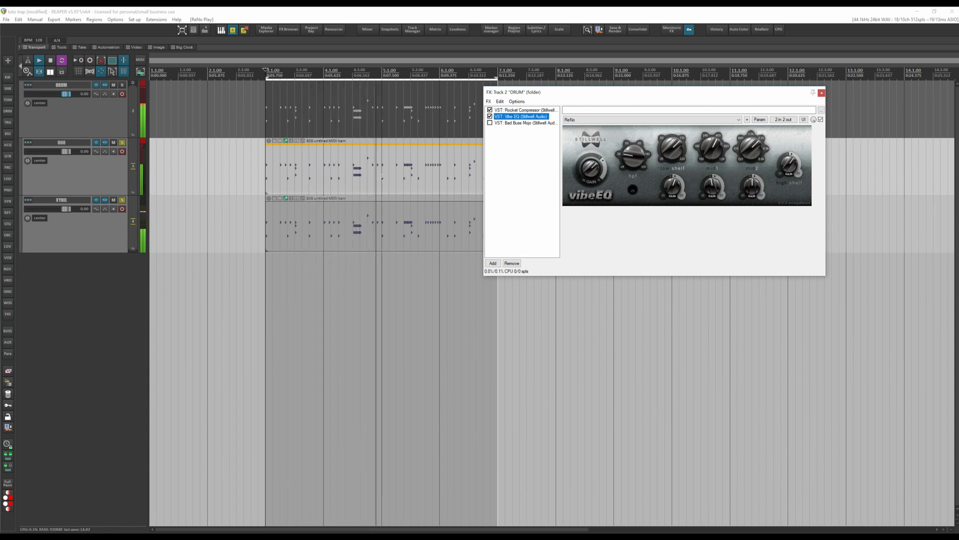
key("space")
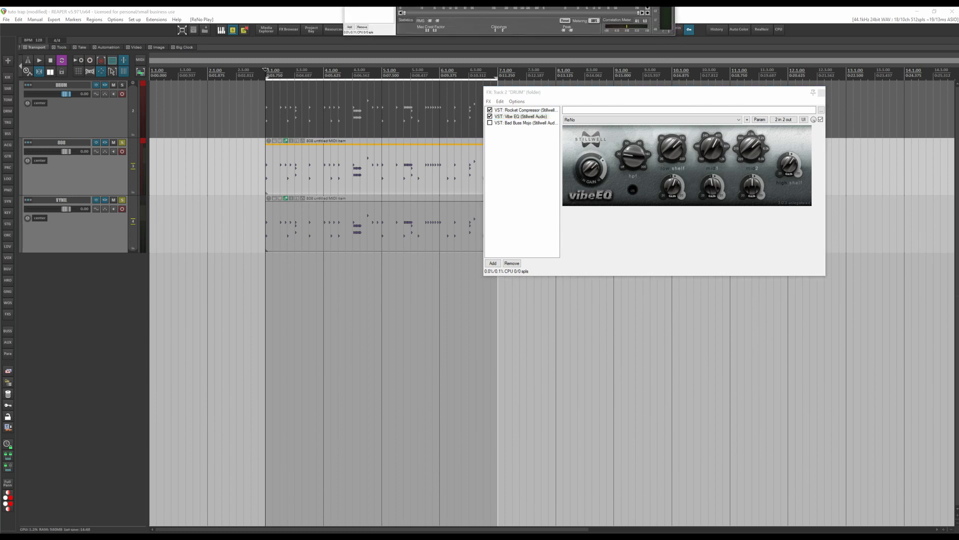
- Bring the Monitoring FX window with SPAN fully into view, check the drum loop's spectrum during playback and close the window
left_click_drag(504, 10, 533, 106)
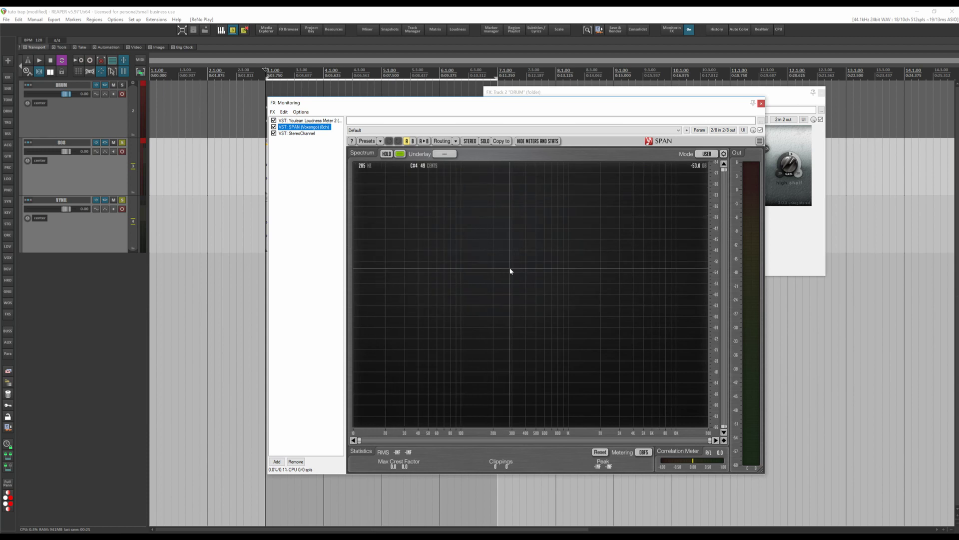
key("space")
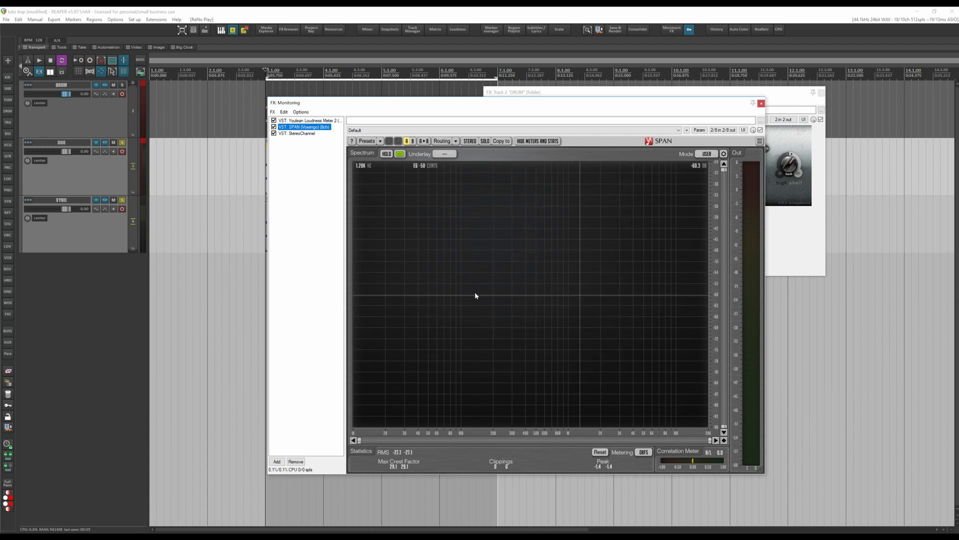
left_click(761, 104)
- Enable Bad Buss Mojo in the DRUM FX chain, play the loop, reset the DRUM track's peak indicator and close the chain
left_click(490, 123)
left_click(509, 124)
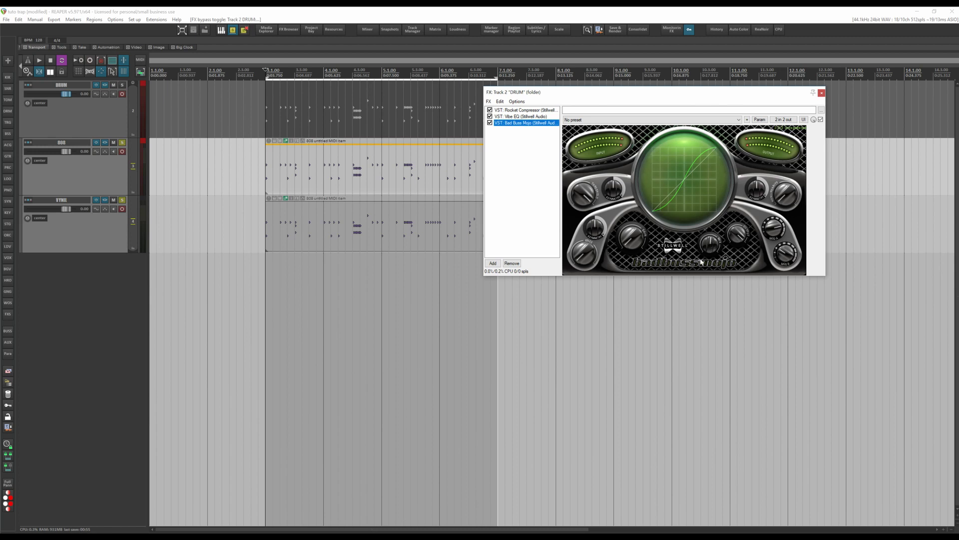
key("space")
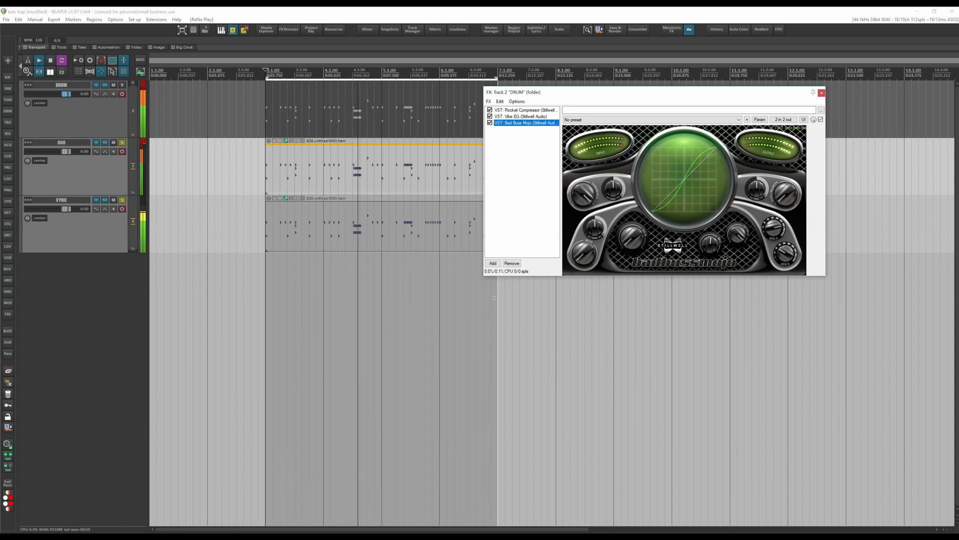
left_click(143, 88)
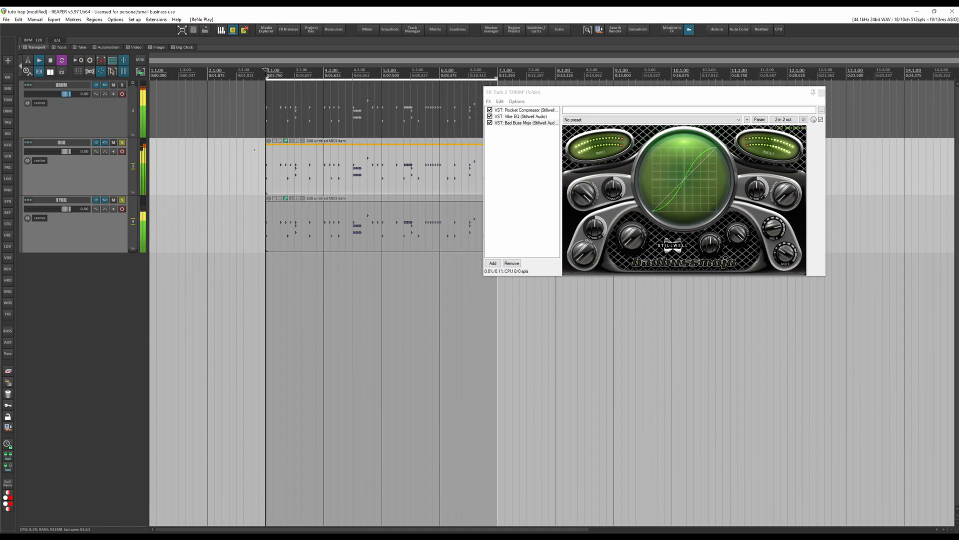
key("space")
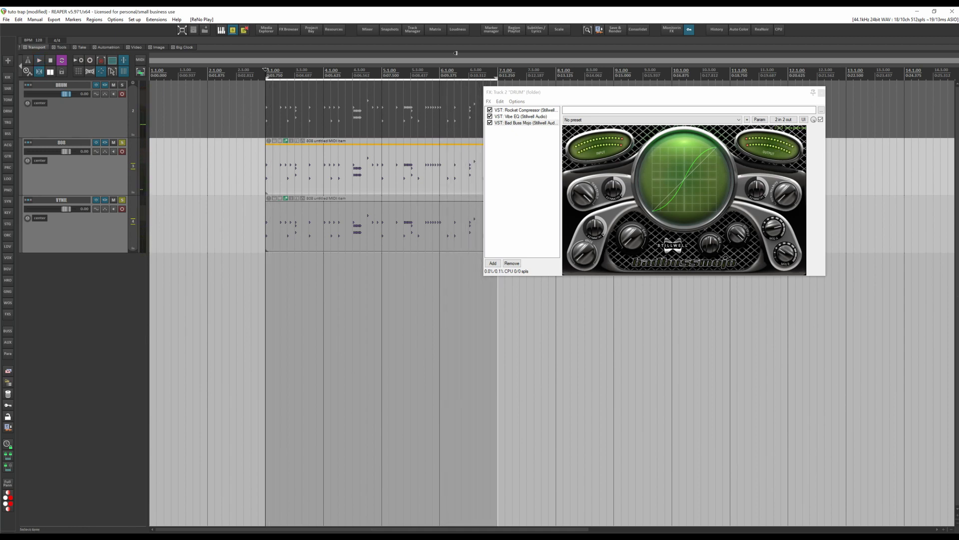
left_click(822, 93)
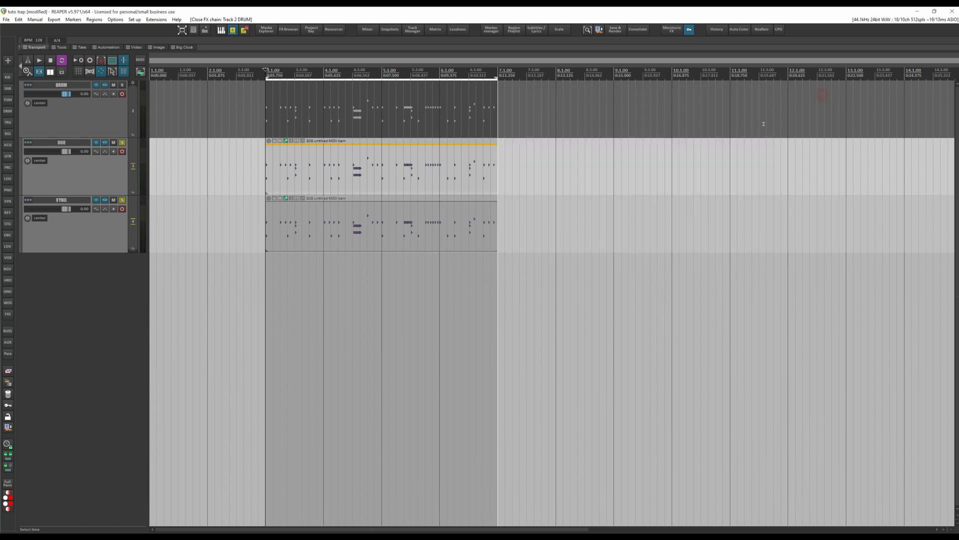